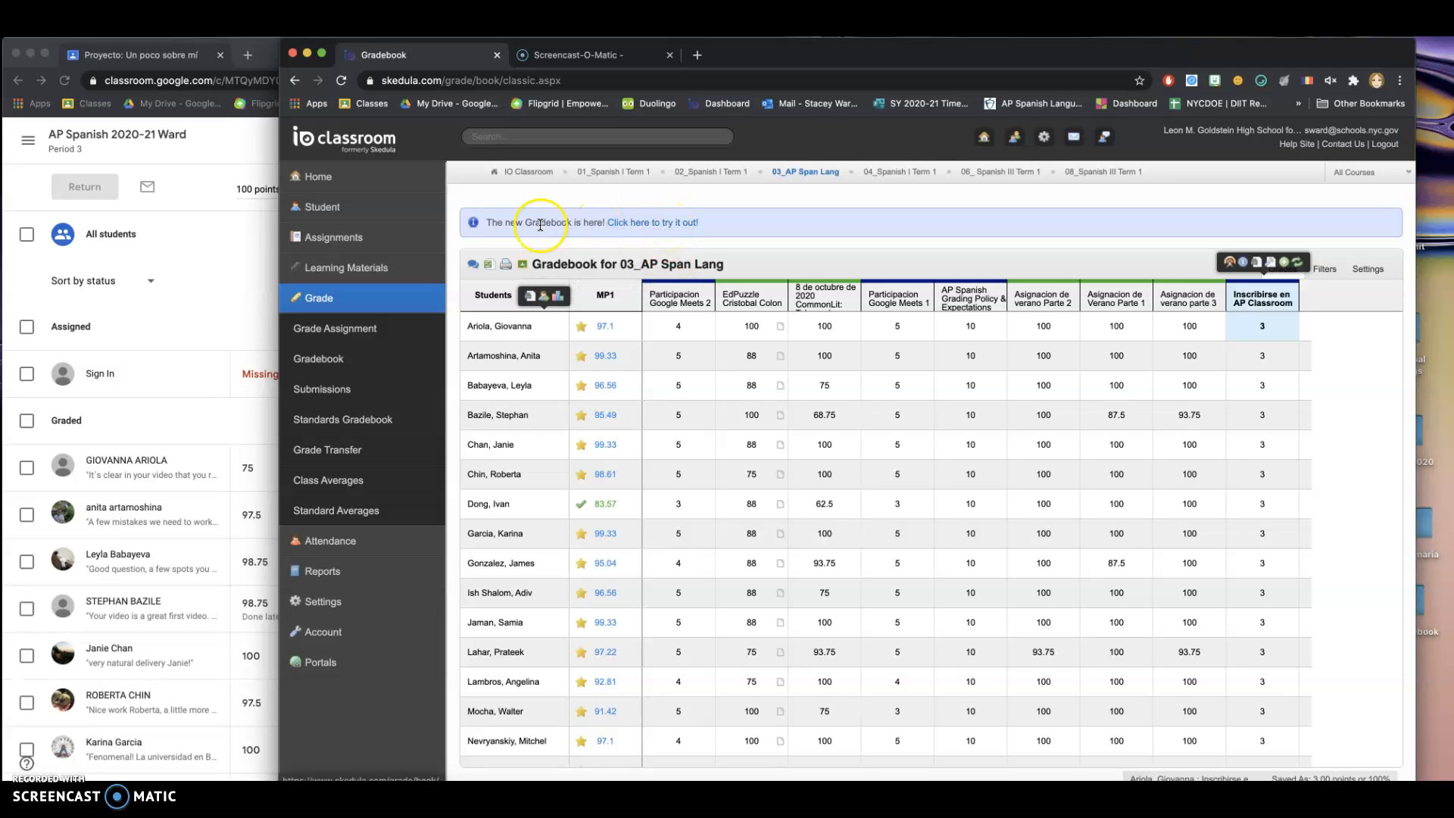
pyautogui.click(652, 367)
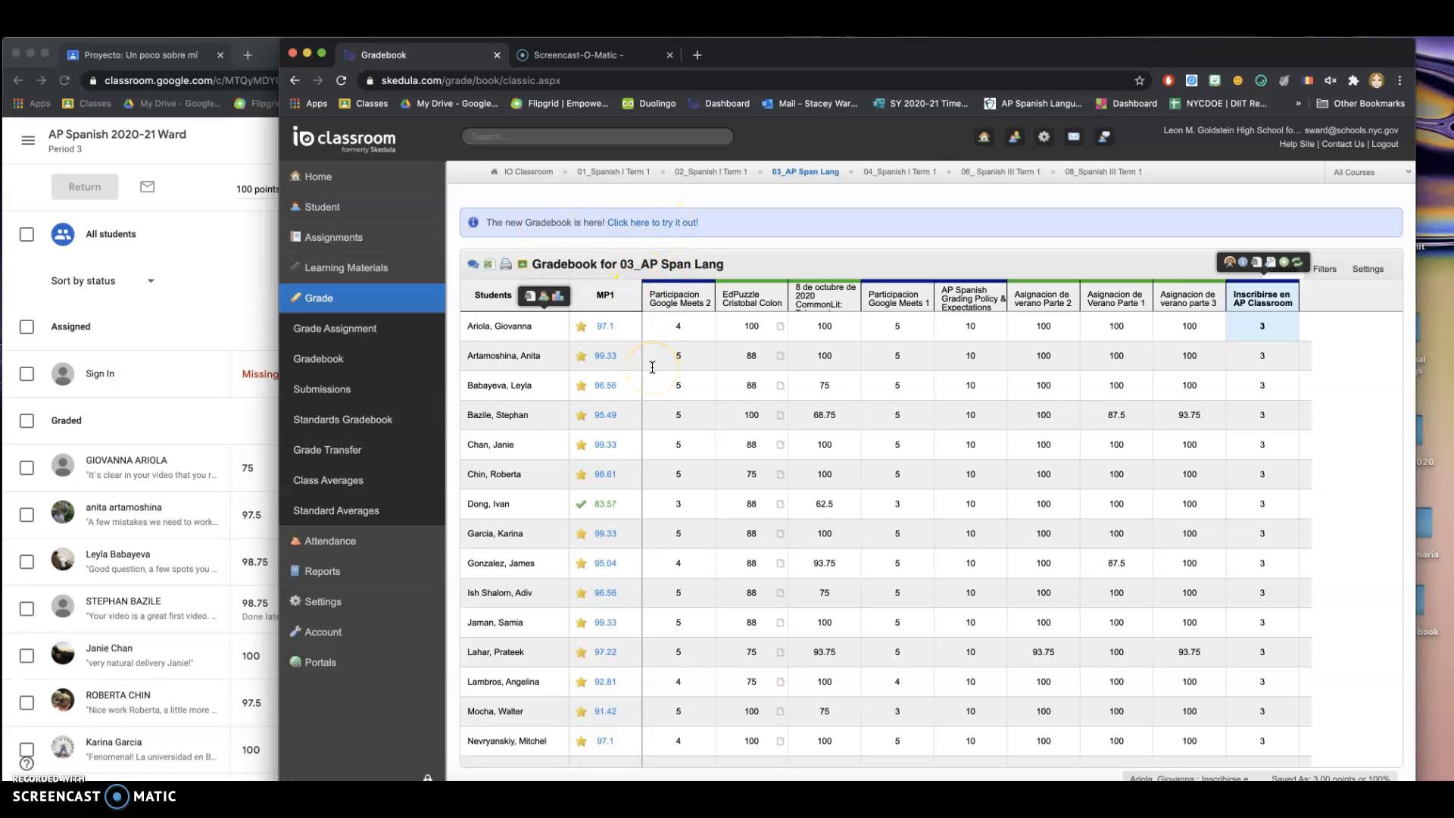
pyautogui.click(667, 341)
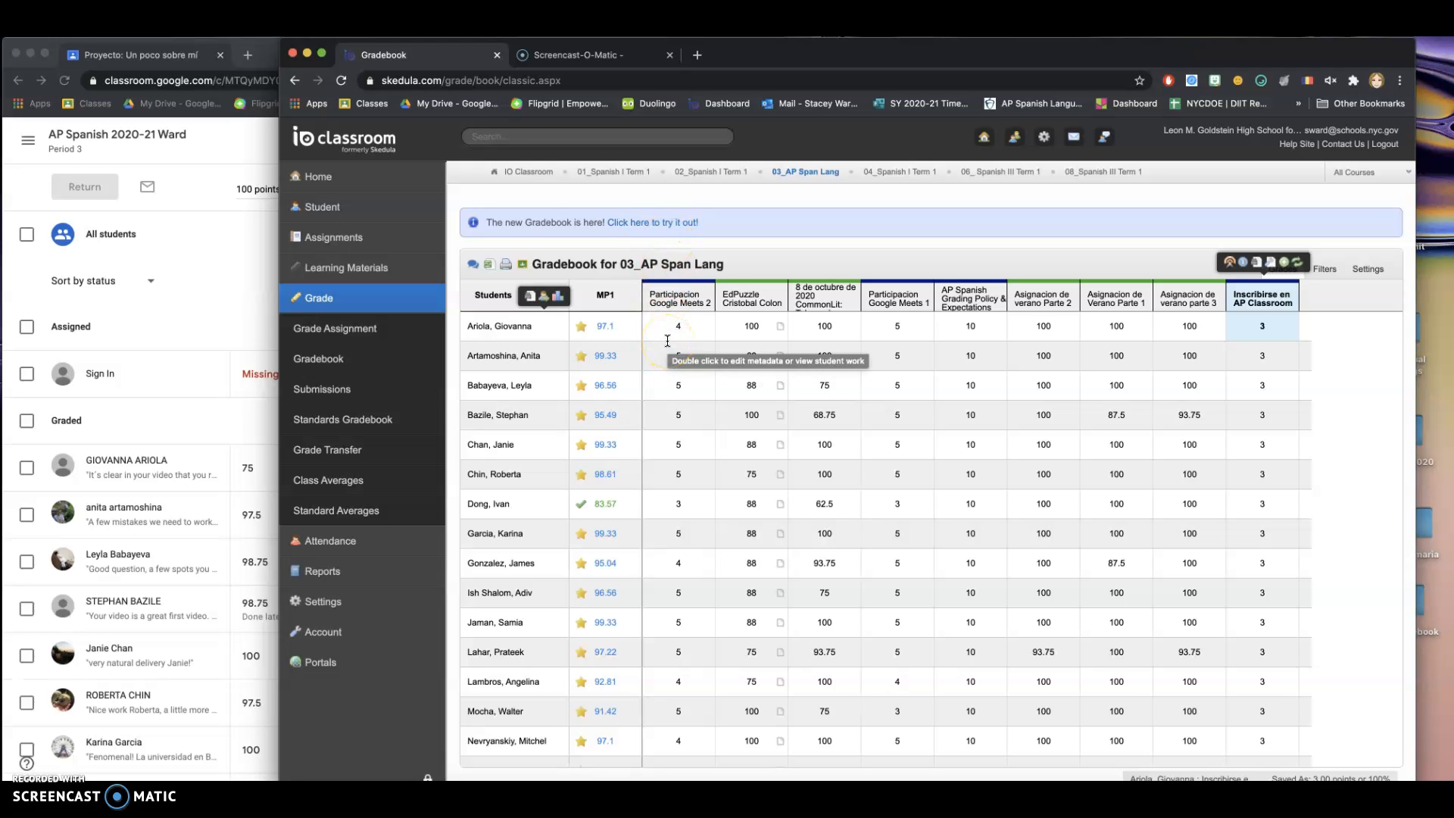
pyautogui.click(680, 354)
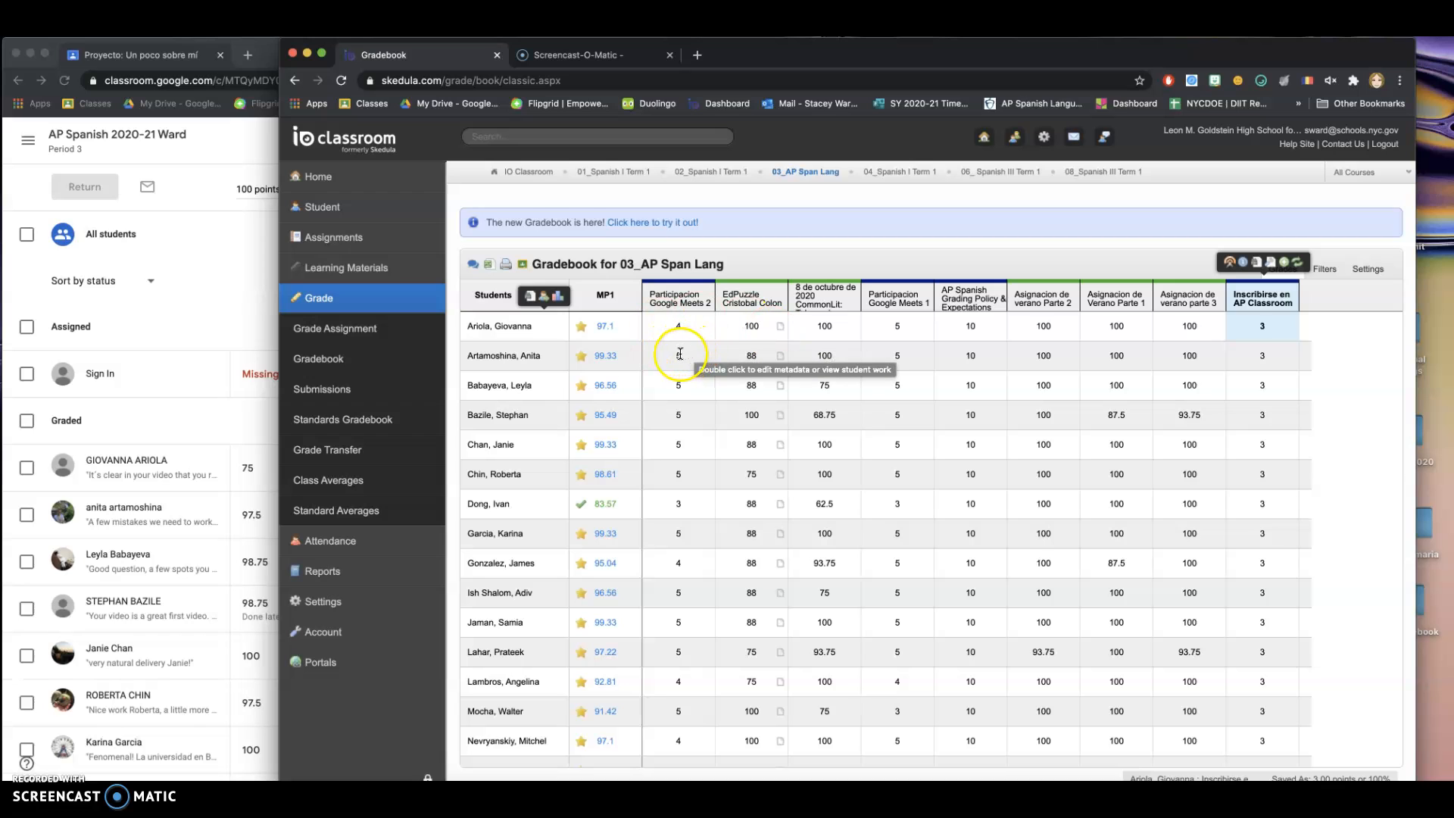
# - Switch to Google Classroom and review the instructions and the student grades for the assignment "Proyecto: Un poco sobre mí"
pyautogui.click(229, 331)
pyautogui.moveTo(786, 321); pyautogui.dragTo(1171, 333)
pyautogui.click(522, 135)
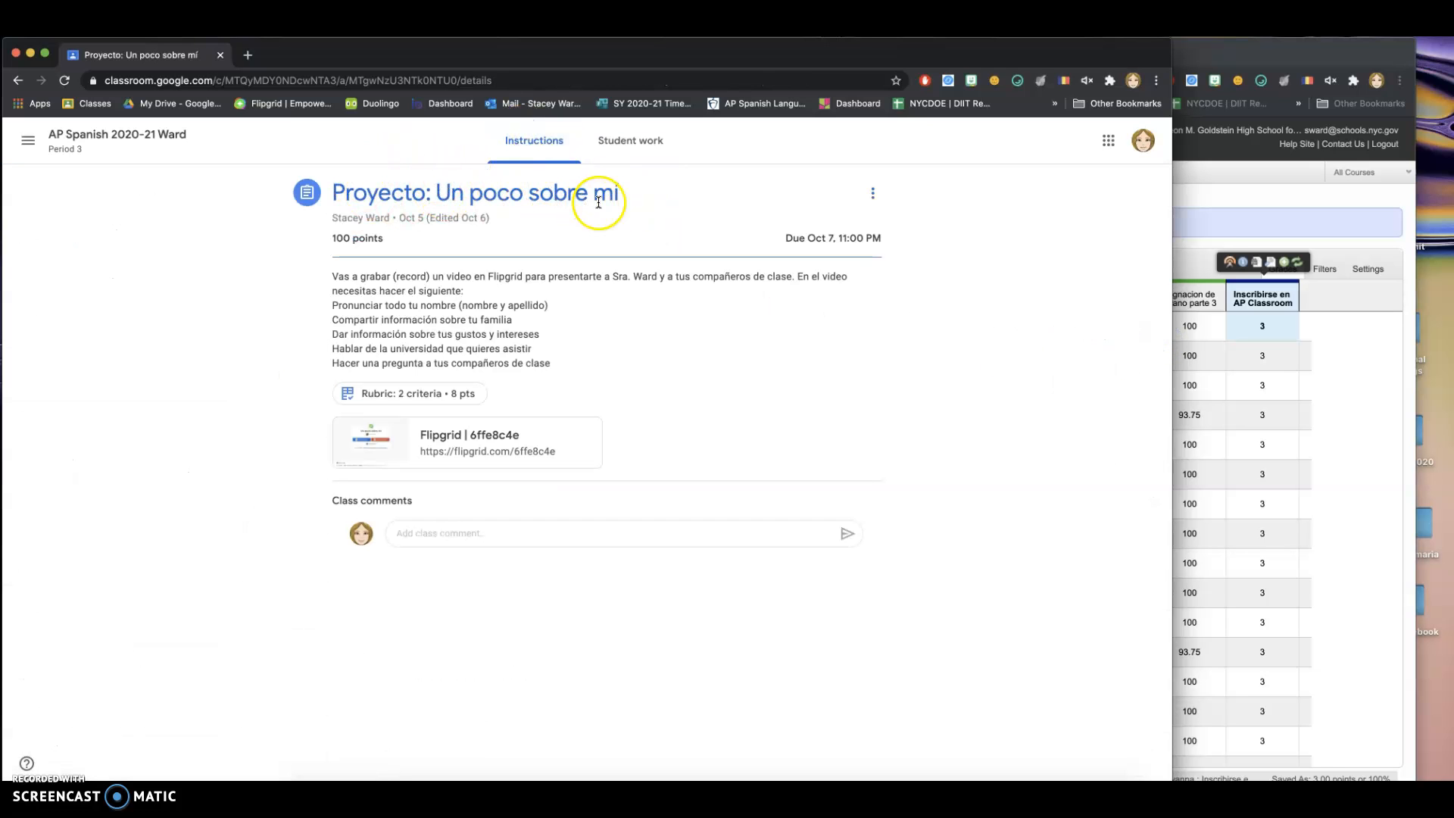
pyautogui.click(636, 143)
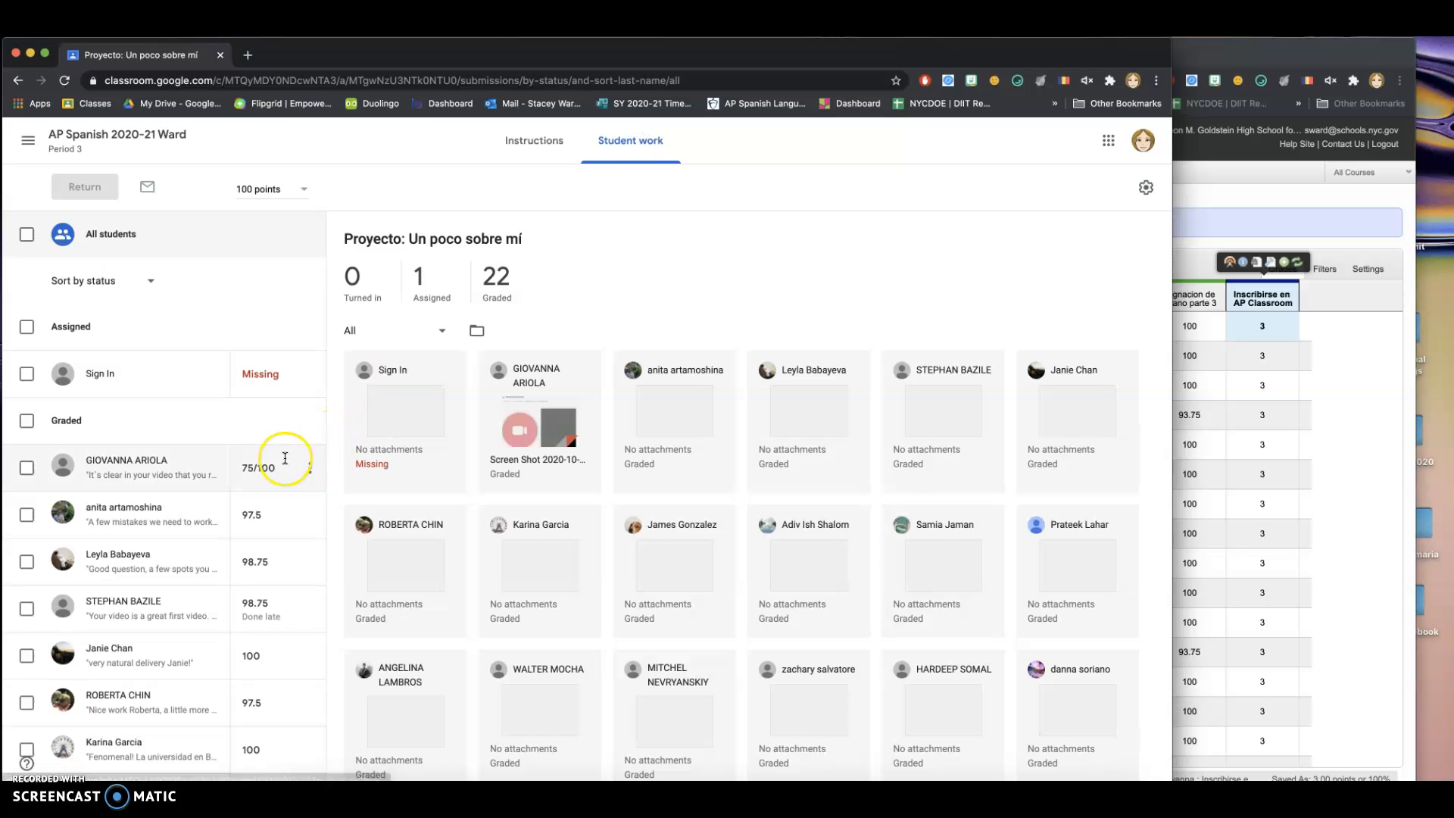
pyautogui.scroll(-10, 283, 457)
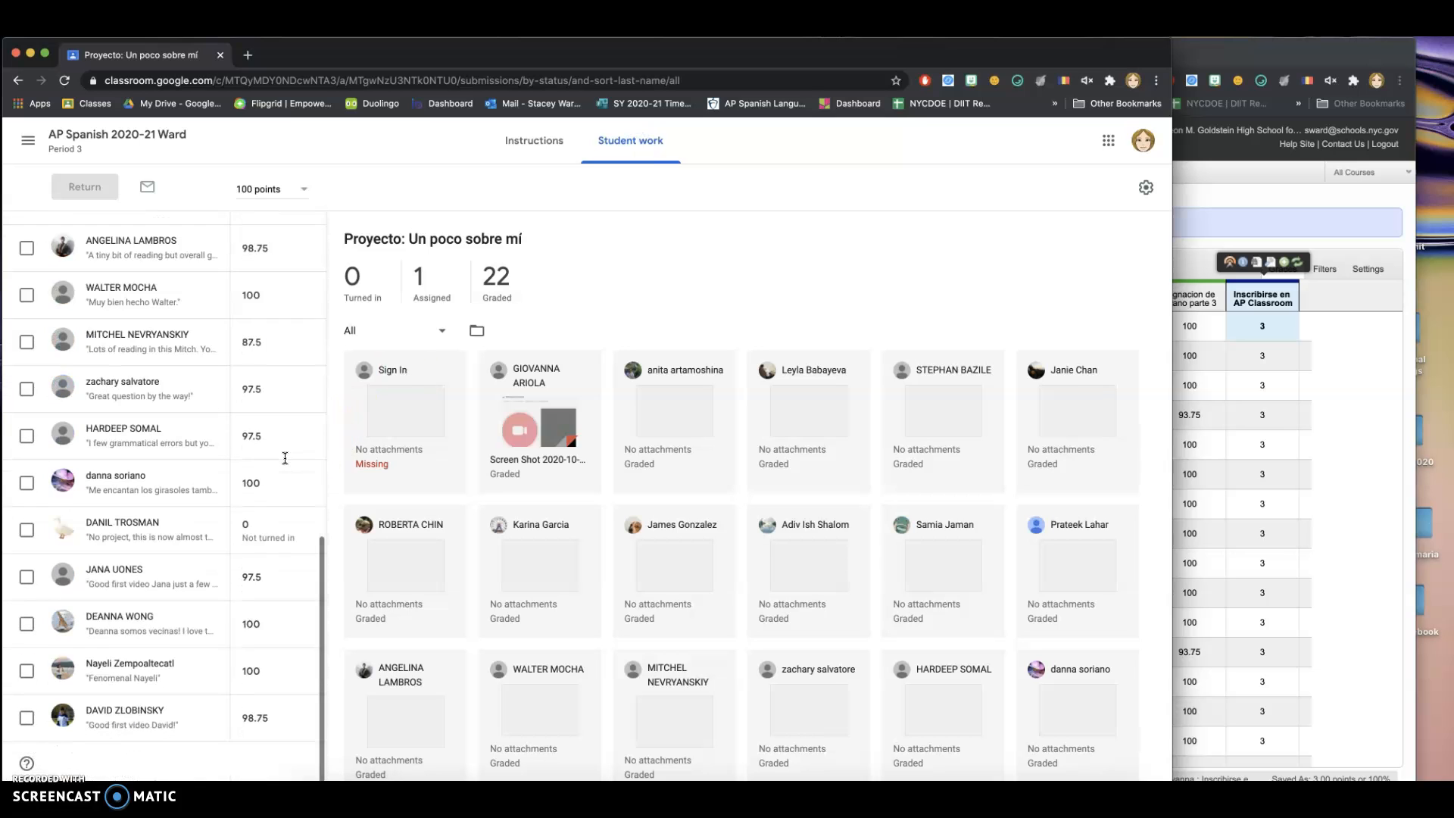
pyautogui.scroll(10, 285, 458)
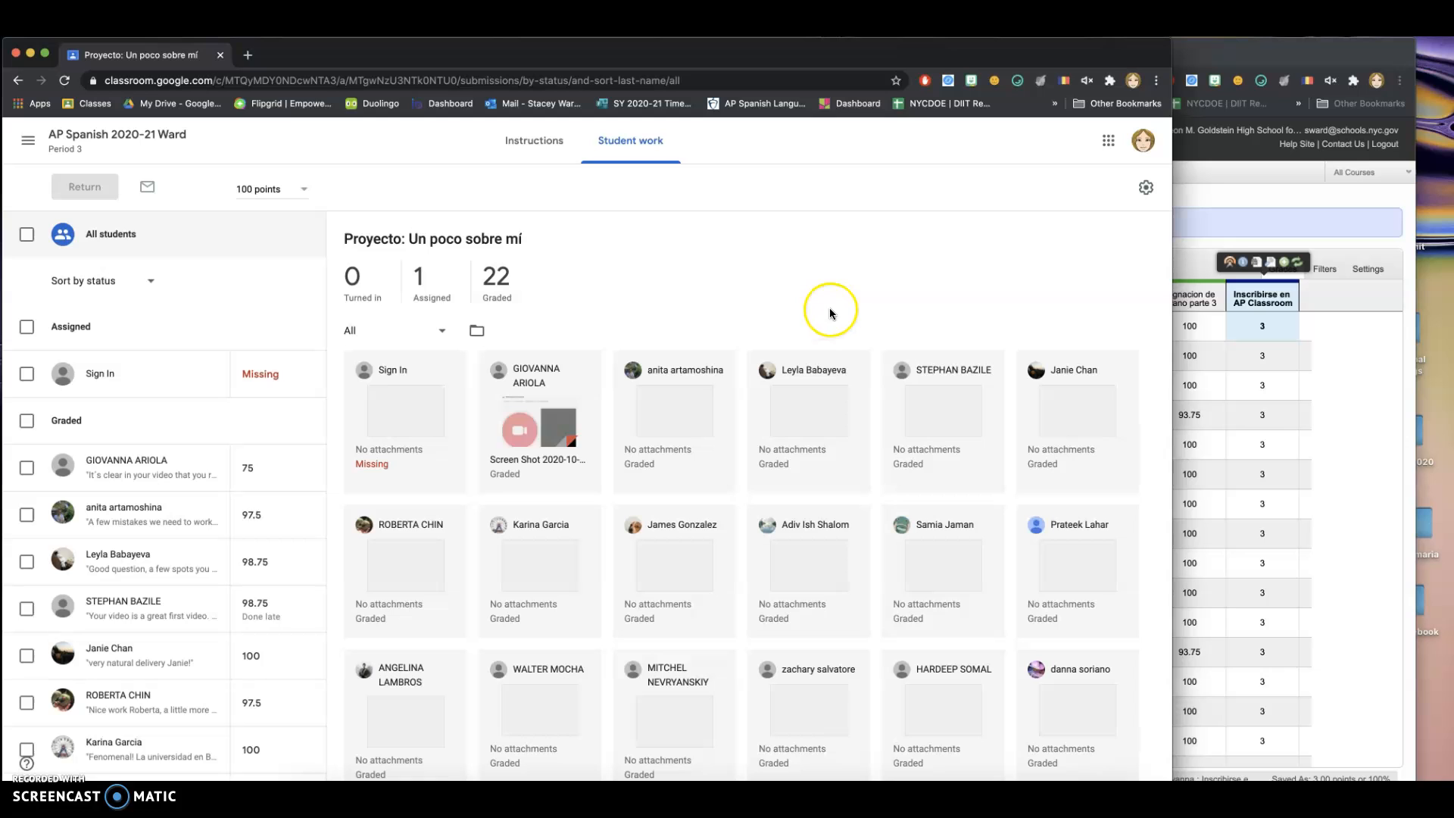
# - Return to the IO Classroom gradebook and start a Google Classroom import, choosing the AP Spanish 2020-21 course and the assignment "Proyecto: Un poco sobre mí"
pyautogui.click(1193, 190)
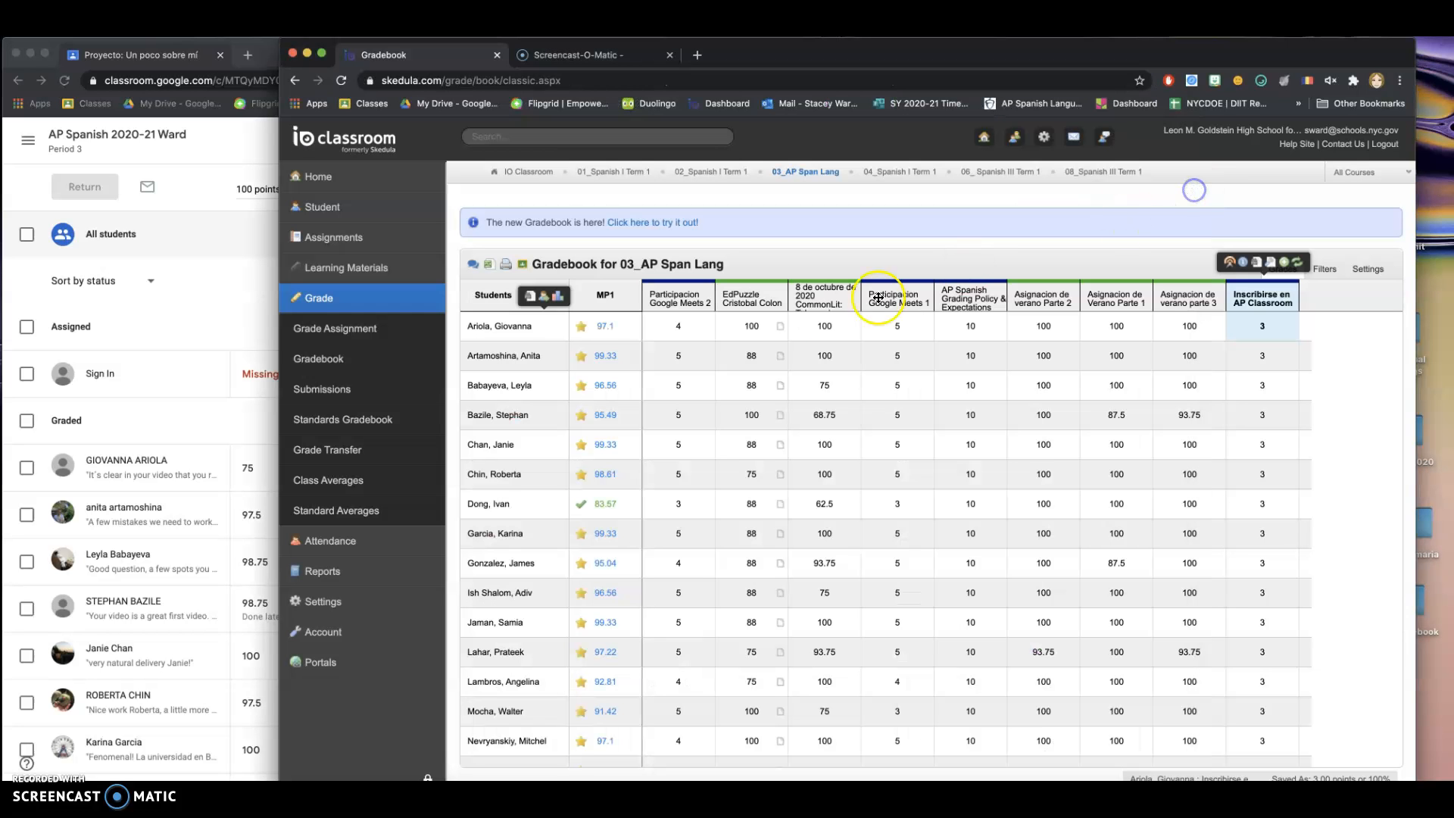
pyautogui.click(523, 267)
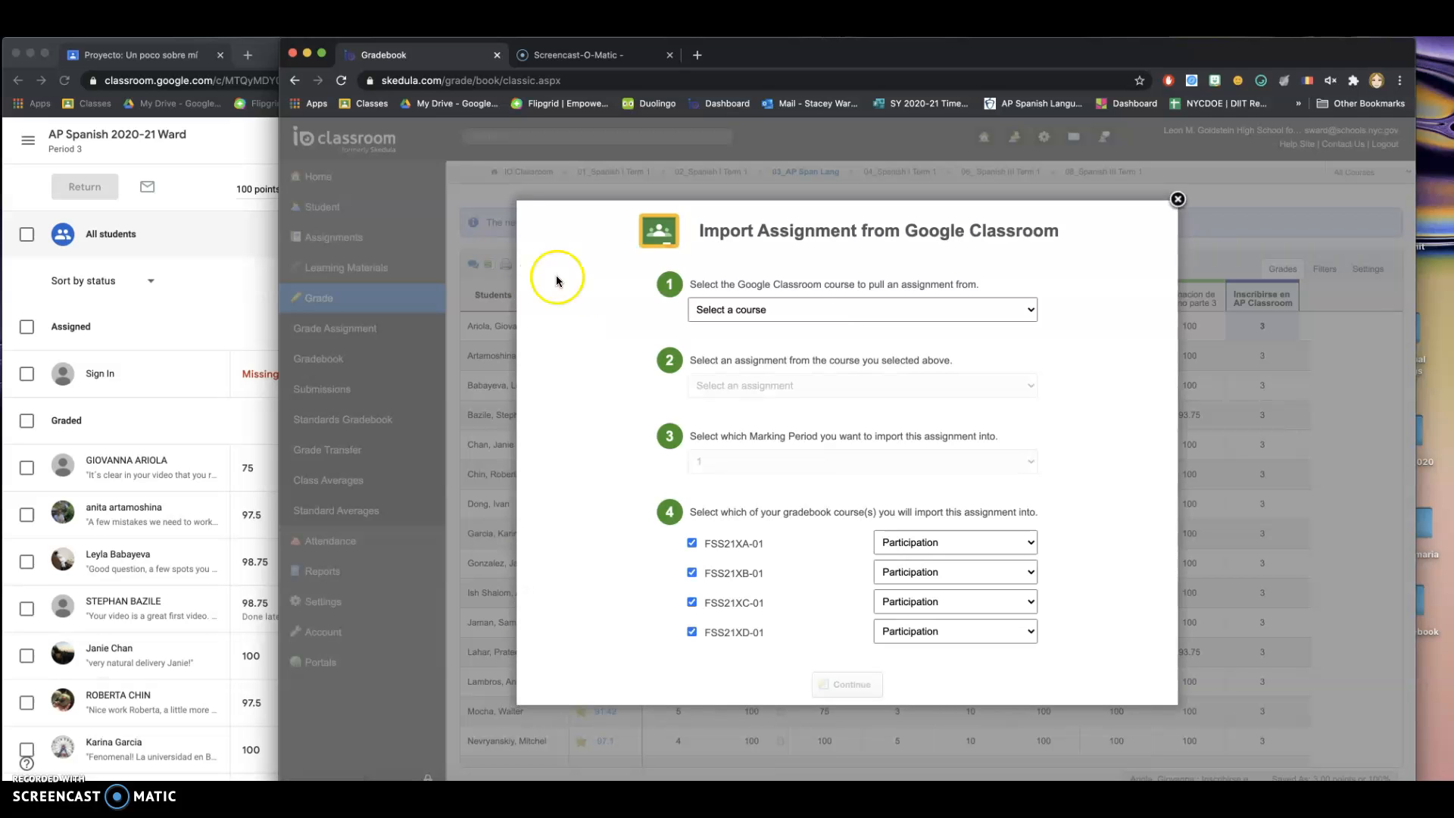
pyautogui.click(887, 313)
pyautogui.click(888, 323)
pyautogui.click(807, 304)
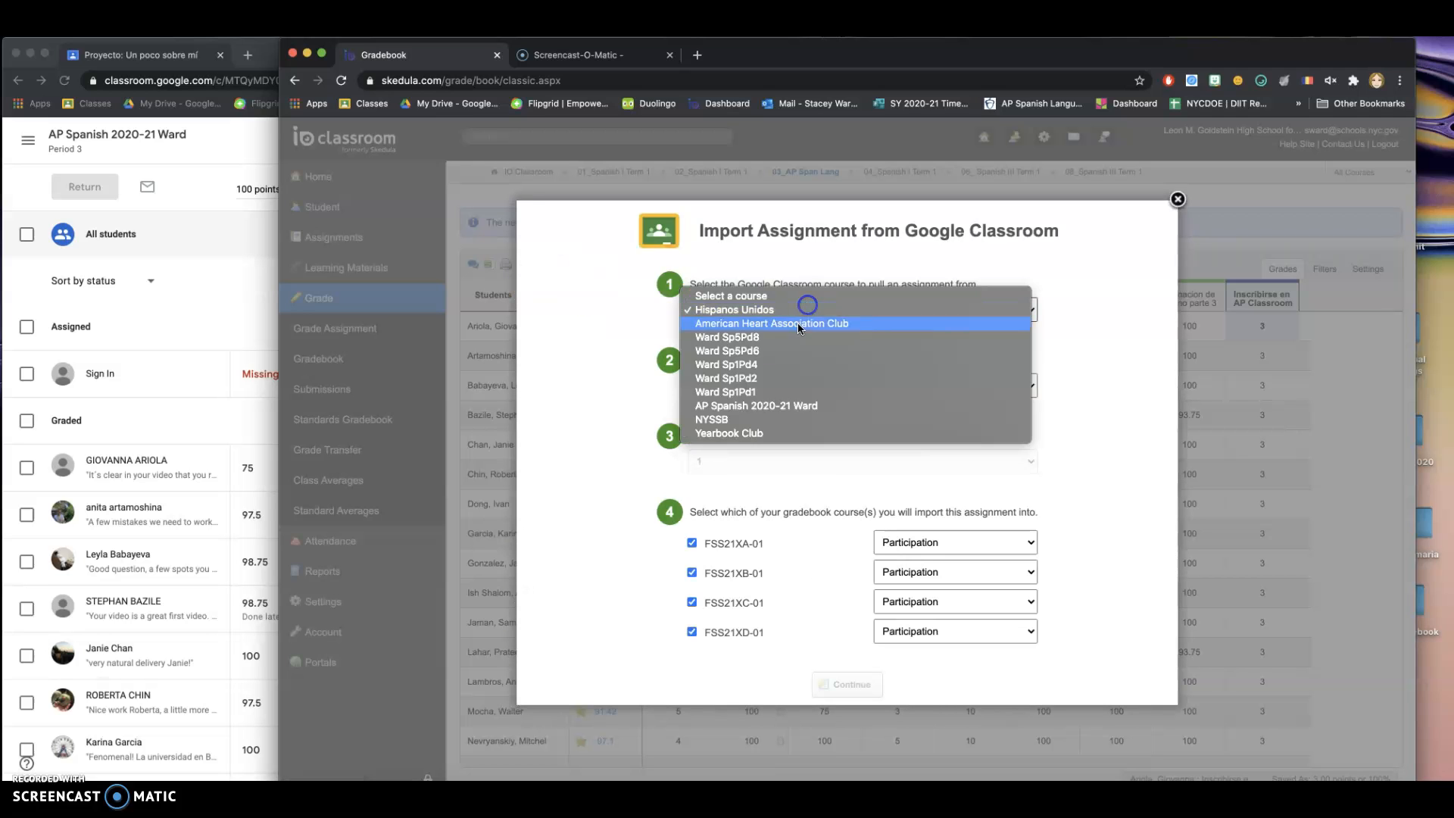
pyautogui.click(774, 407)
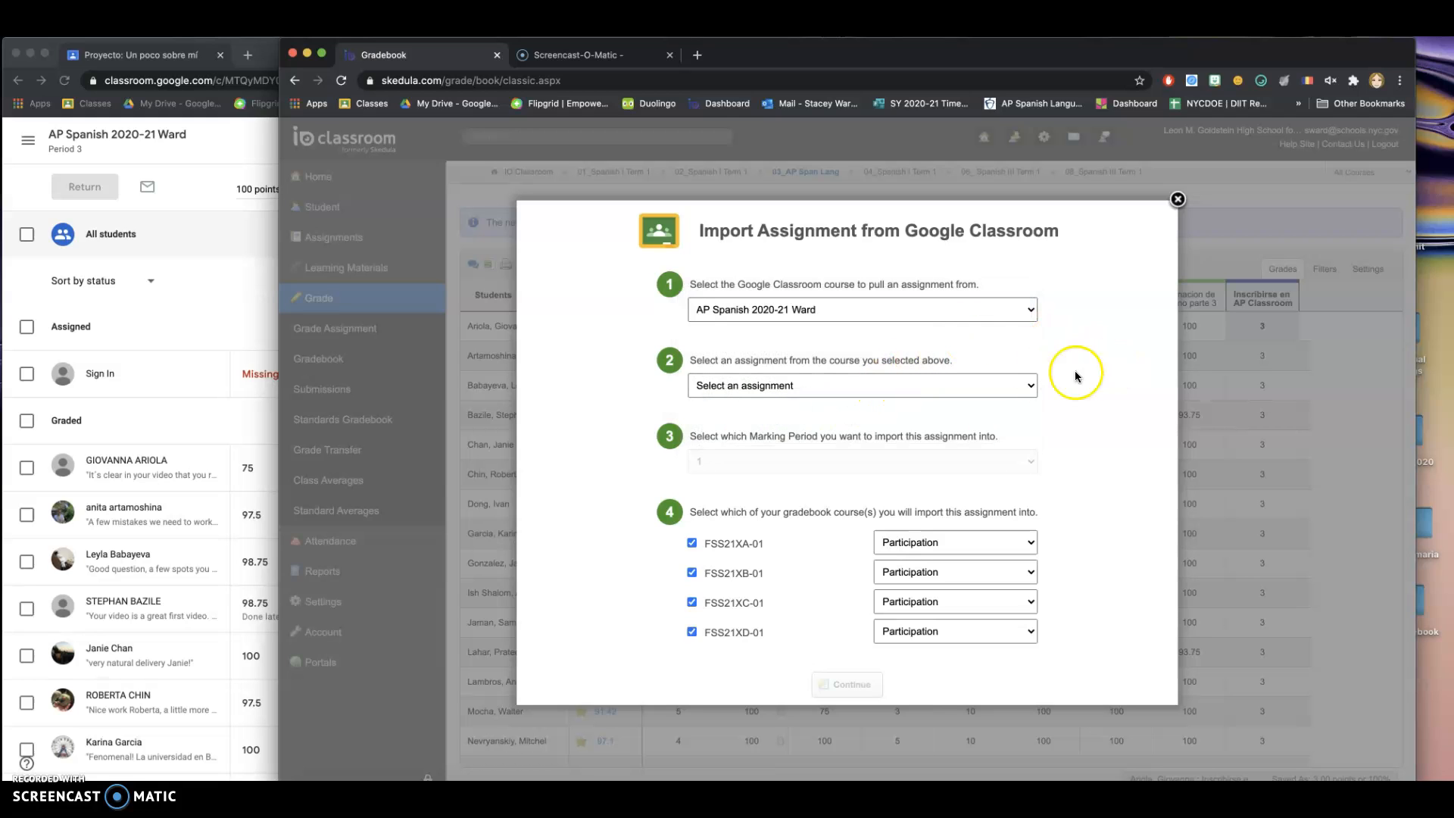
pyautogui.click(1008, 384)
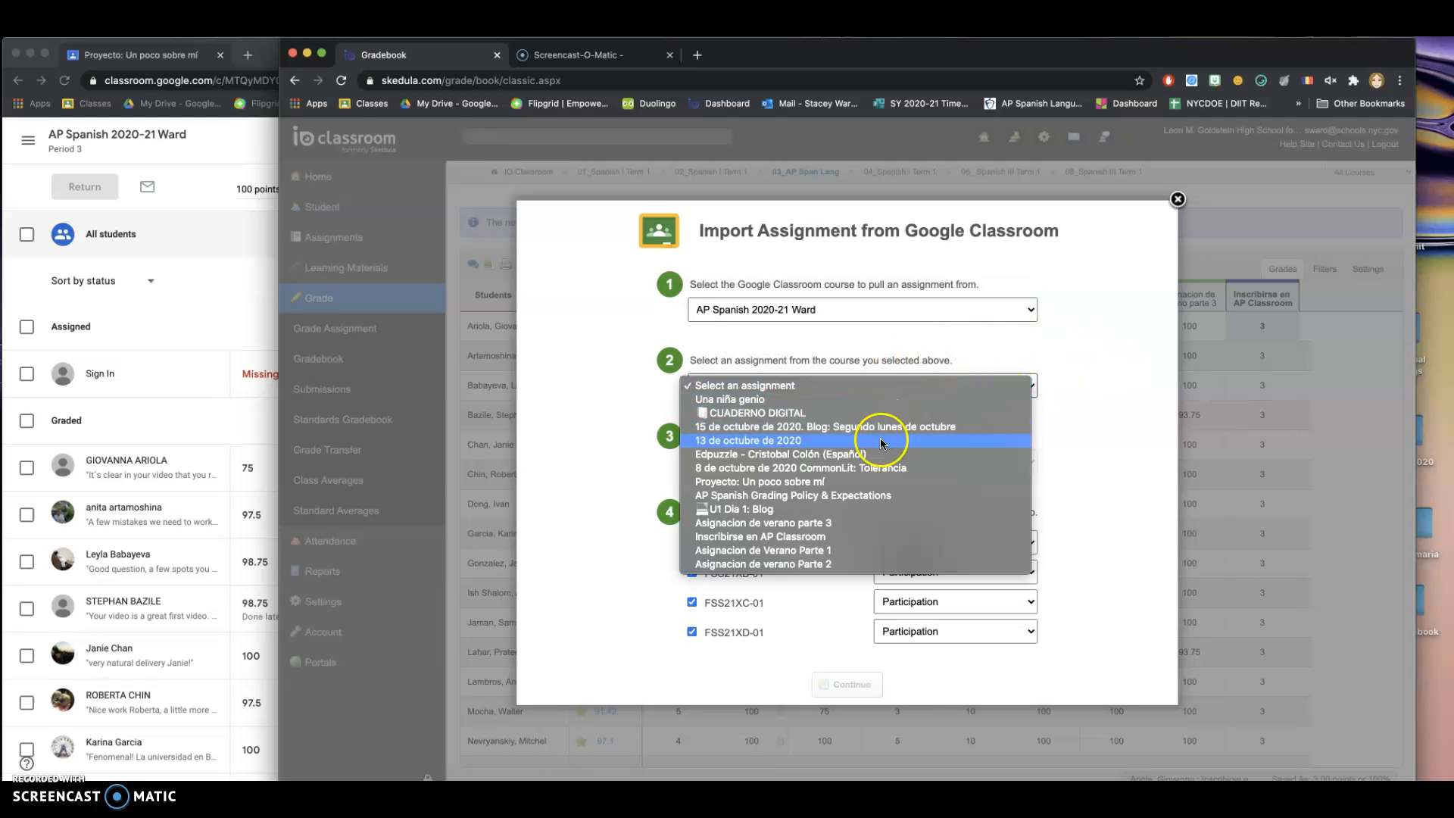
pyautogui.click(782, 483)
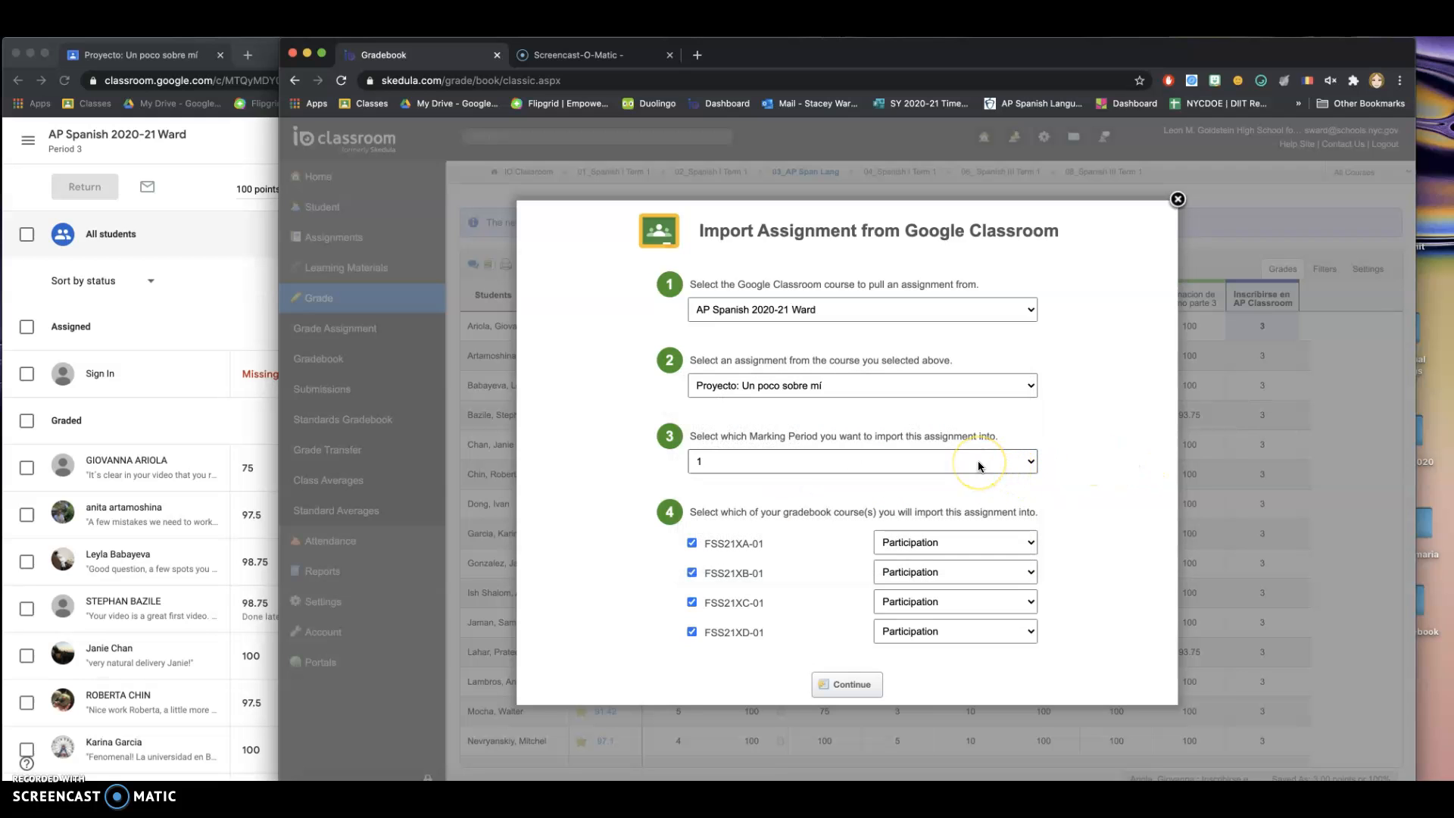
# - Set the category to "Projects, Quizzes, Final Drafts" for sections FSS21XA-01 through FSS21XE-01 and import the assignment with its existing details
pyautogui.click(948, 545)
pyautogui.click(956, 580)
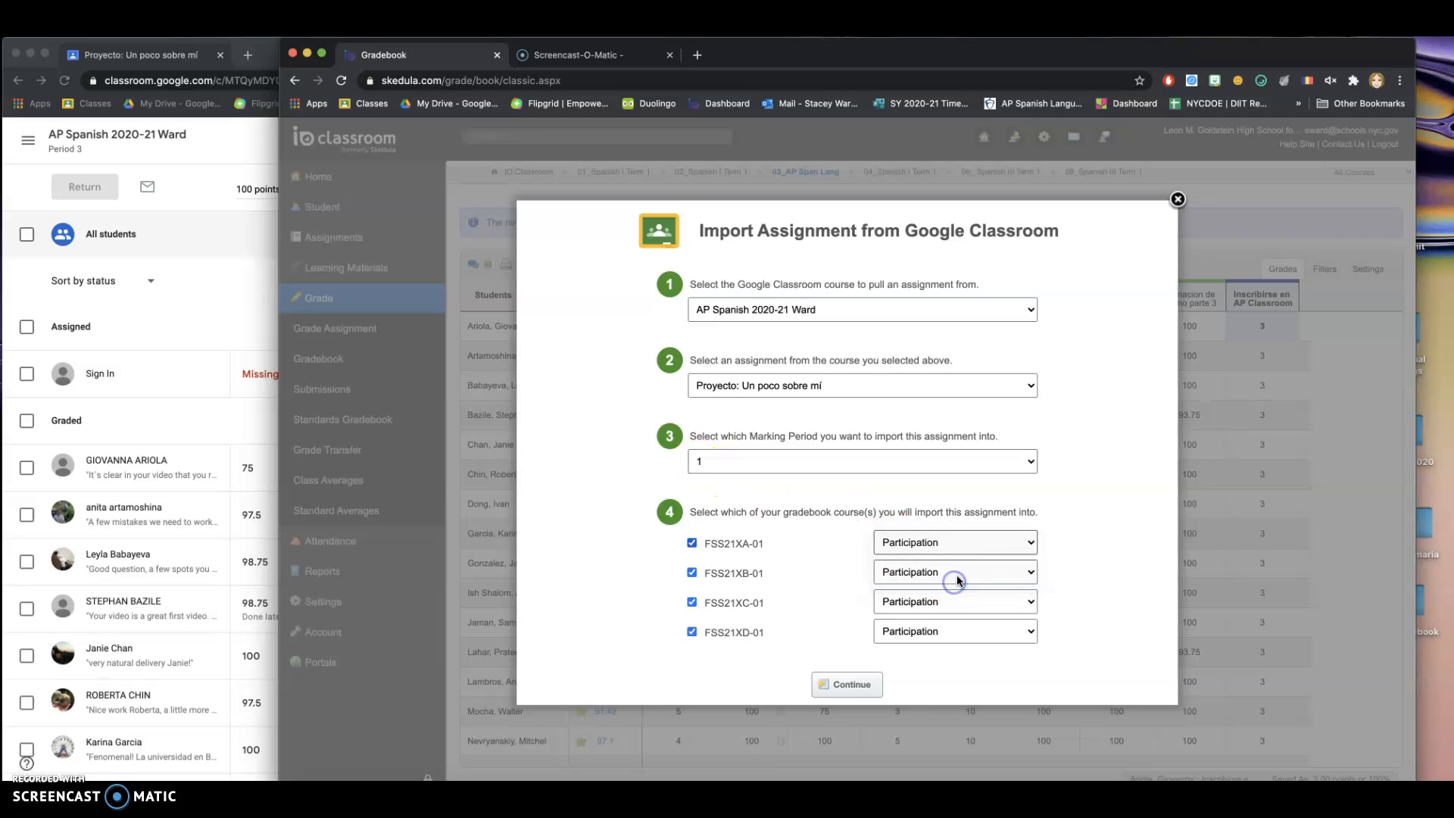
pyautogui.click(956, 574)
pyautogui.click(975, 597)
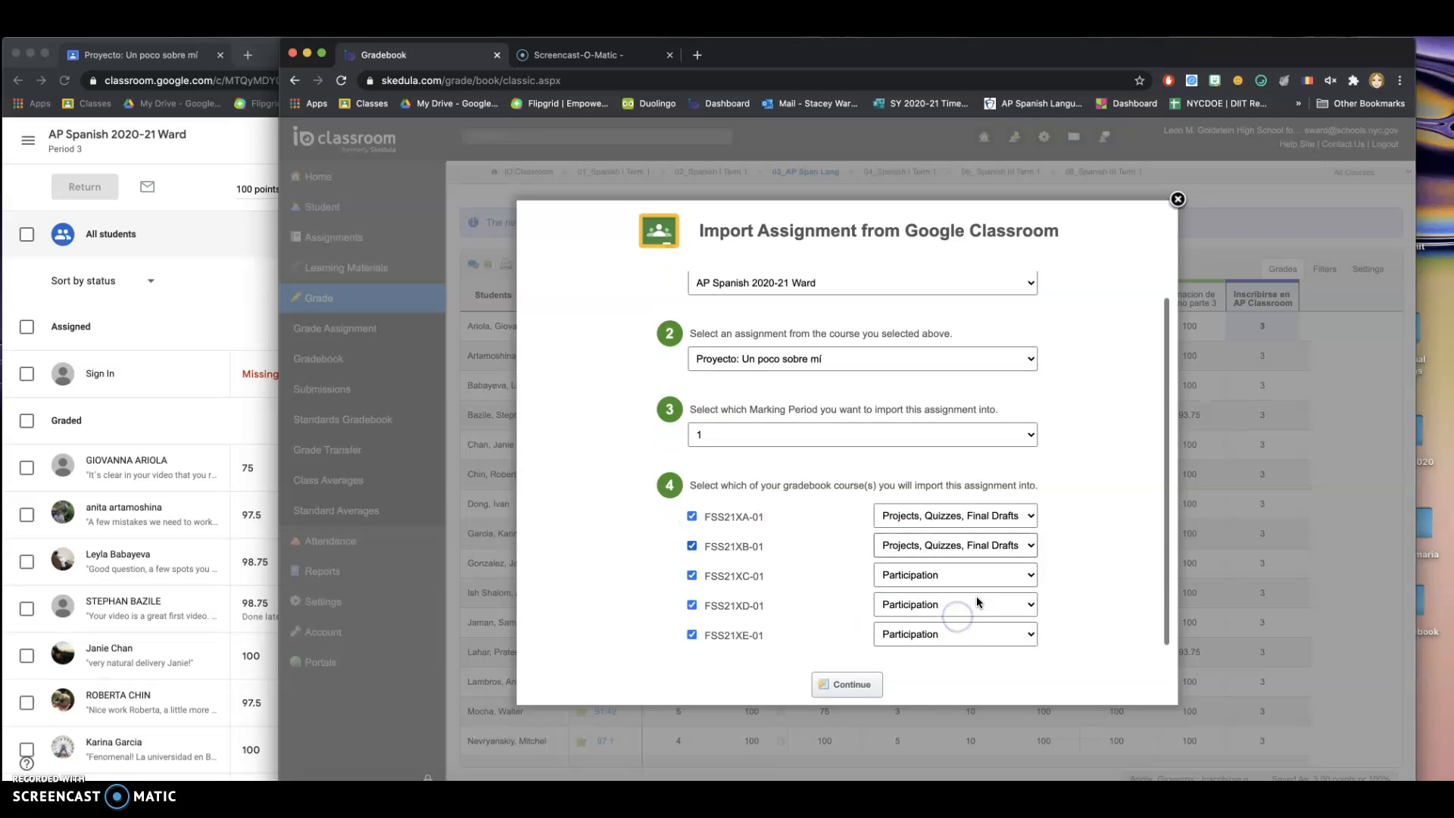
pyautogui.click(970, 577)
pyautogui.click(963, 611)
pyautogui.click(959, 596)
pyautogui.click(954, 644)
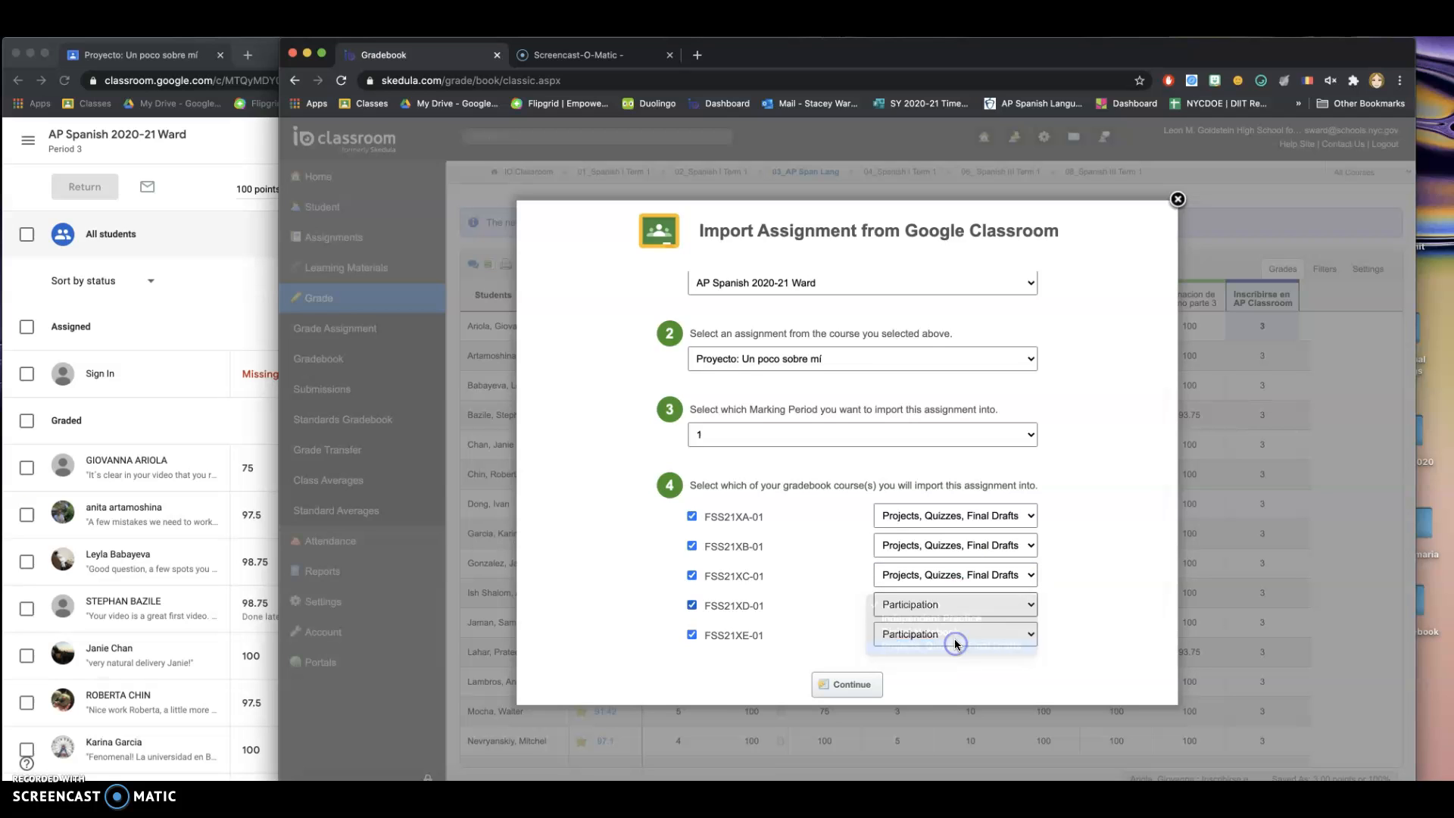
pyautogui.click(954, 634)
pyautogui.click(977, 678)
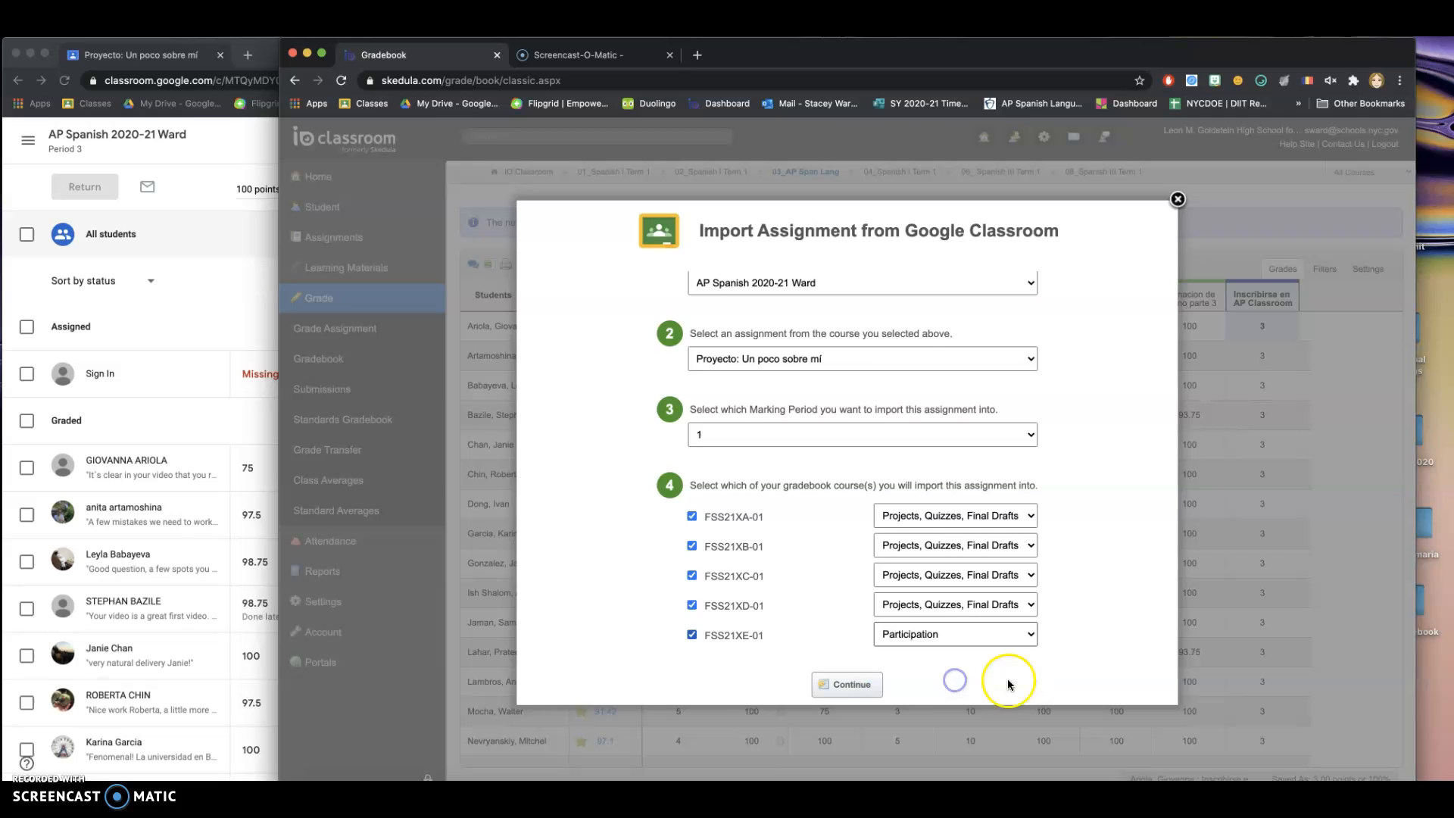
pyautogui.click(850, 684)
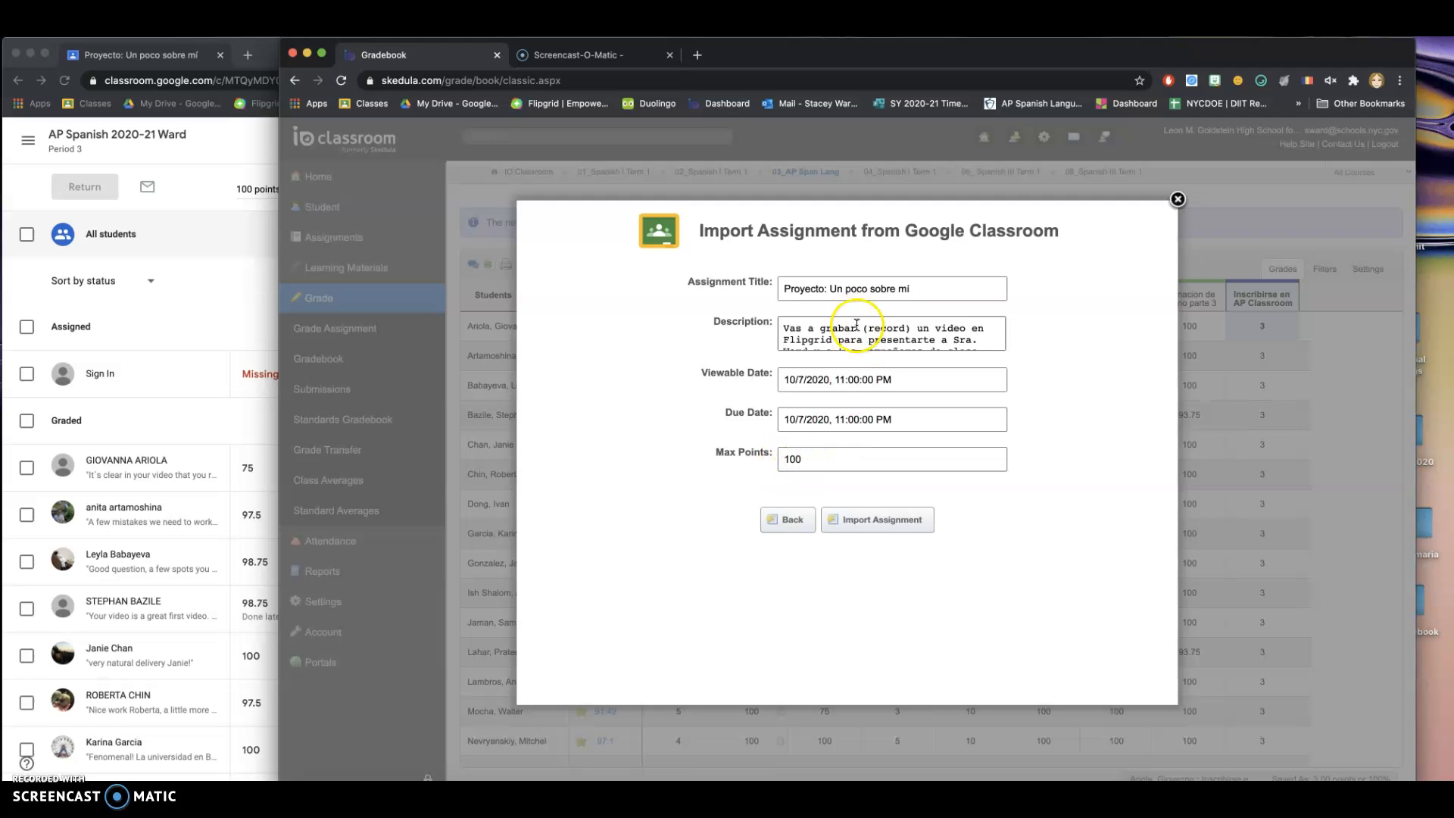
pyautogui.click(877, 526)
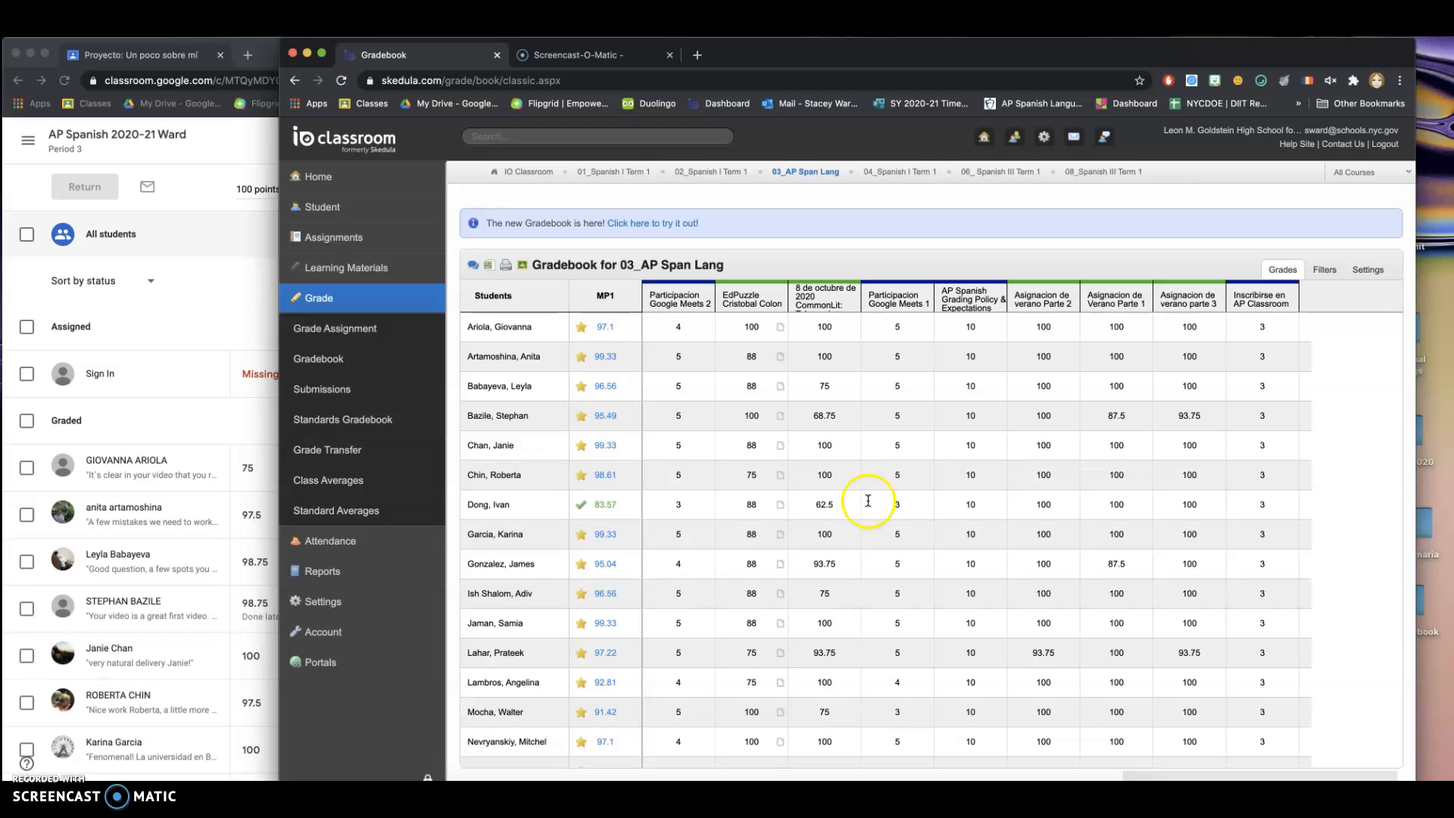
# - Open the assignments list for 03_AP Span Lang and look through both pages for the imported project
pyautogui.click(340, 238)
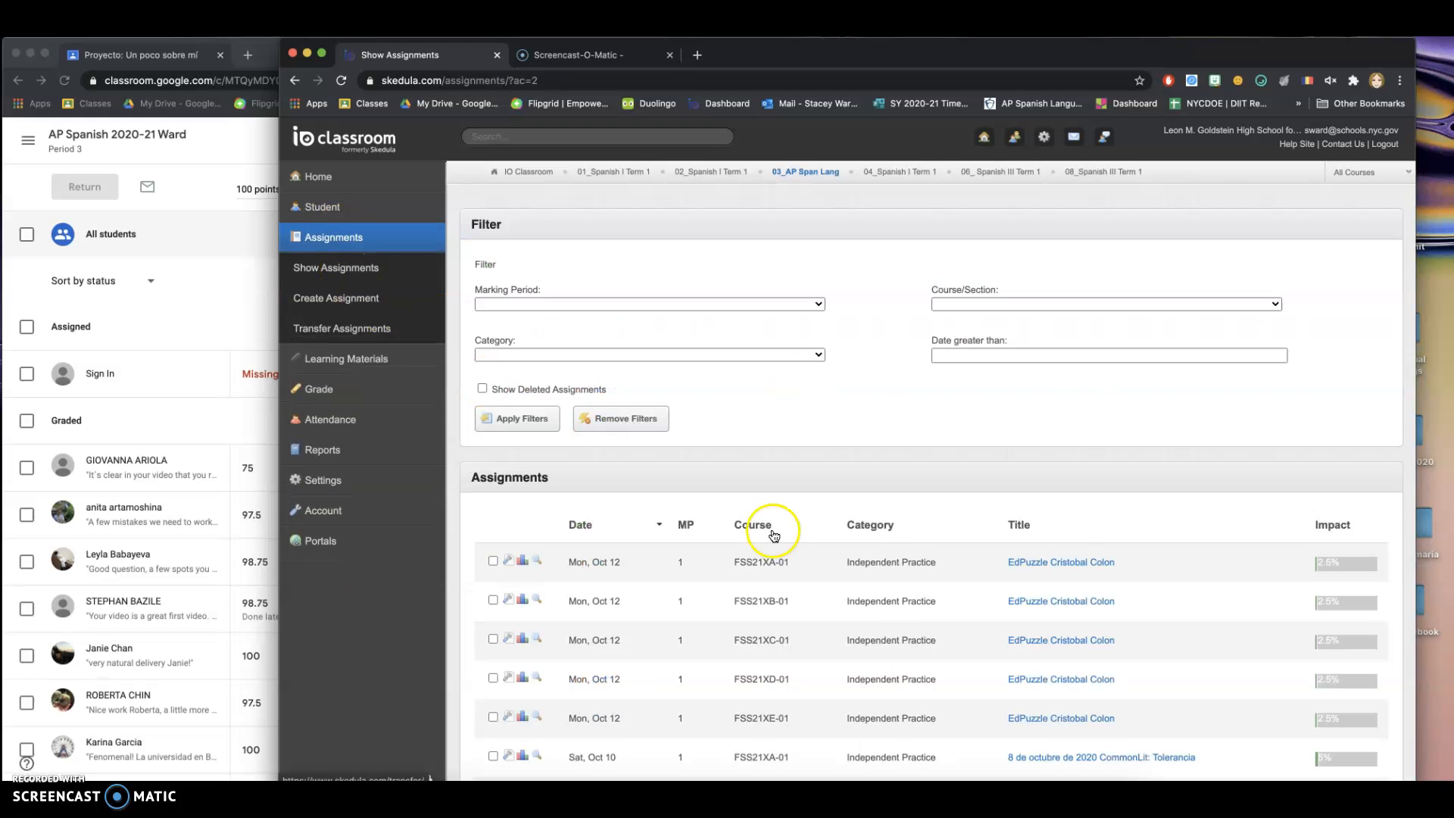
pyautogui.scroll(-10, 1187, 625)
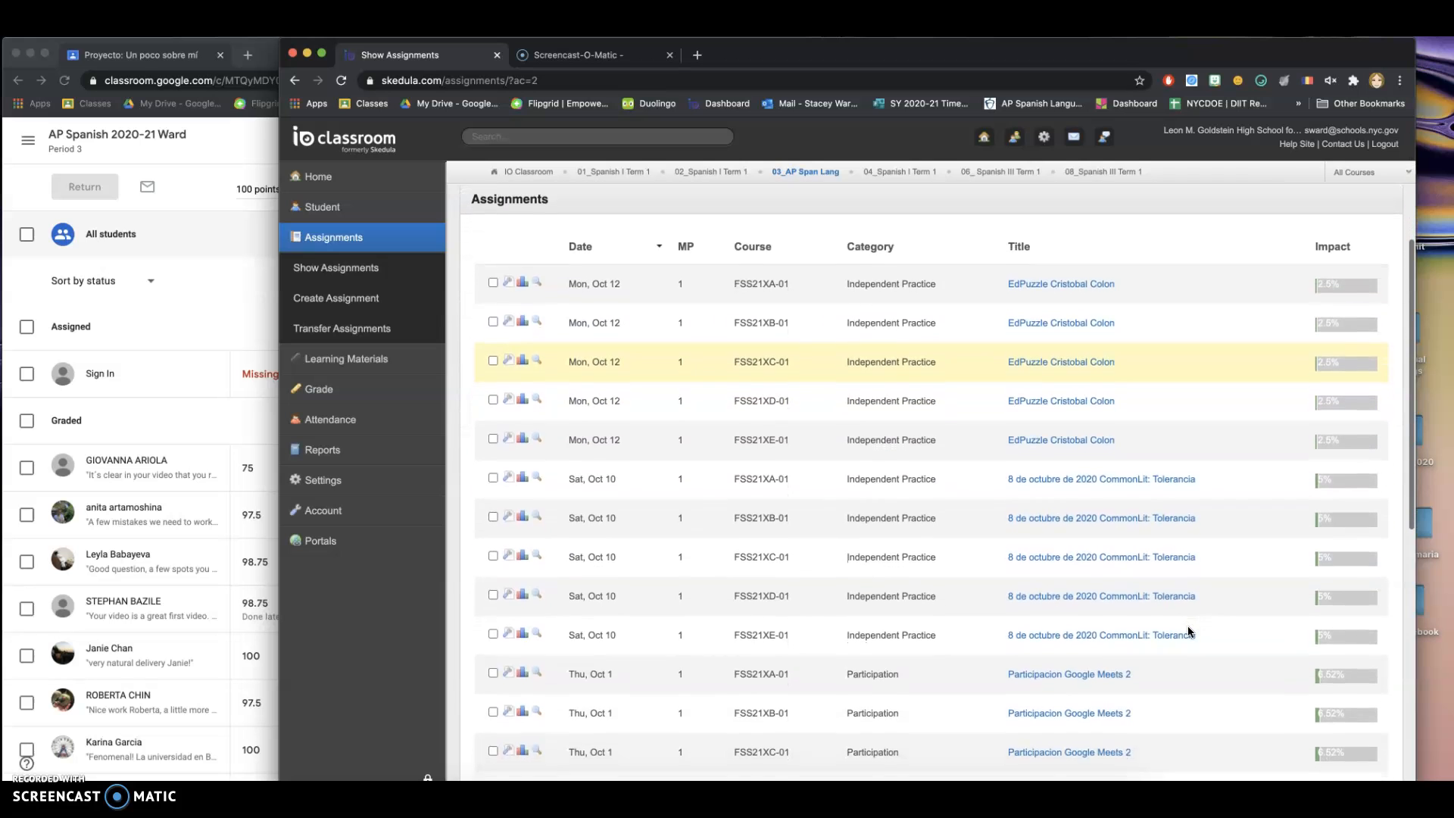
pyautogui.scroll(-5, 1188, 626)
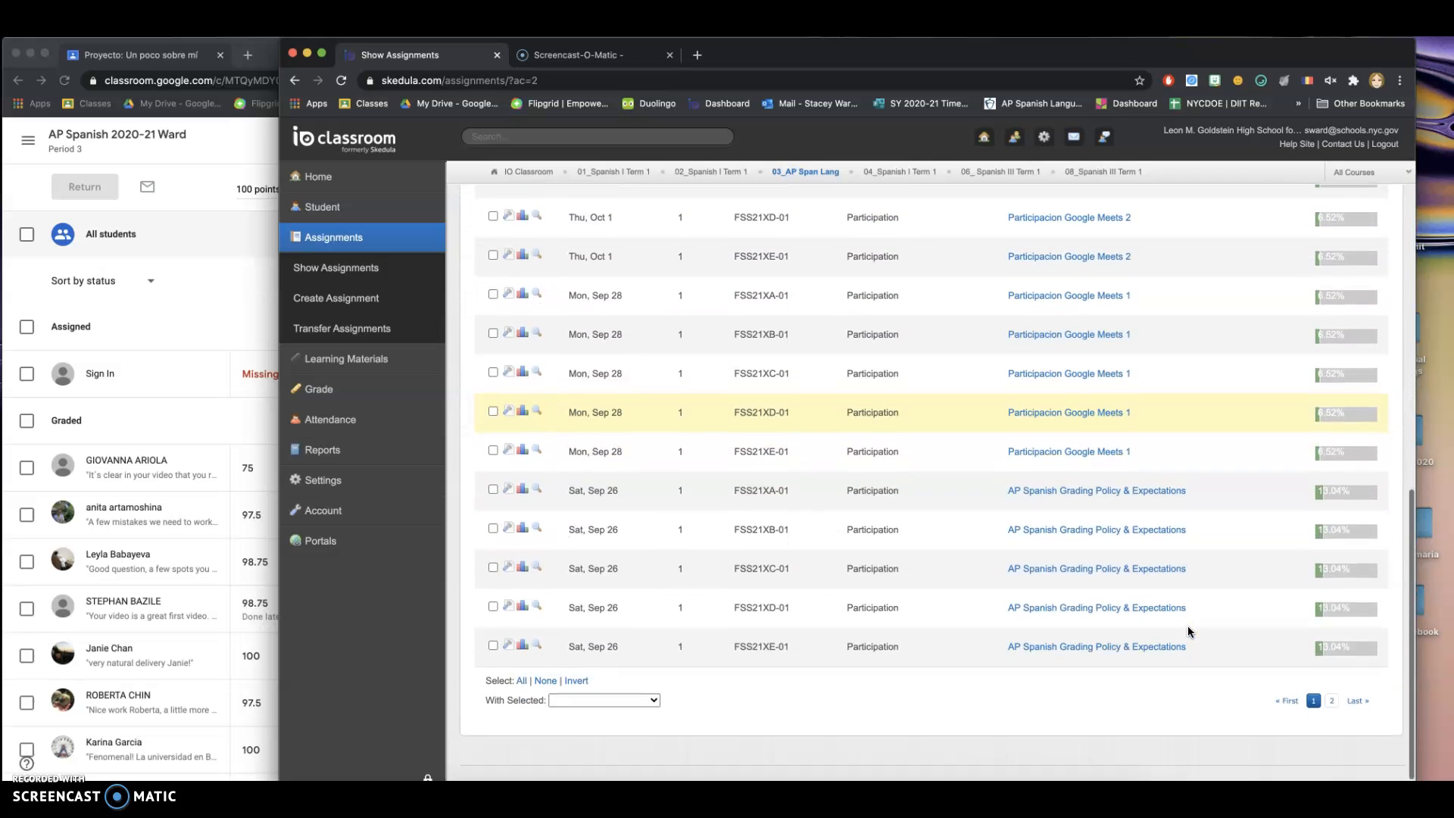
pyautogui.click(1213, 644)
pyautogui.click(1333, 687)
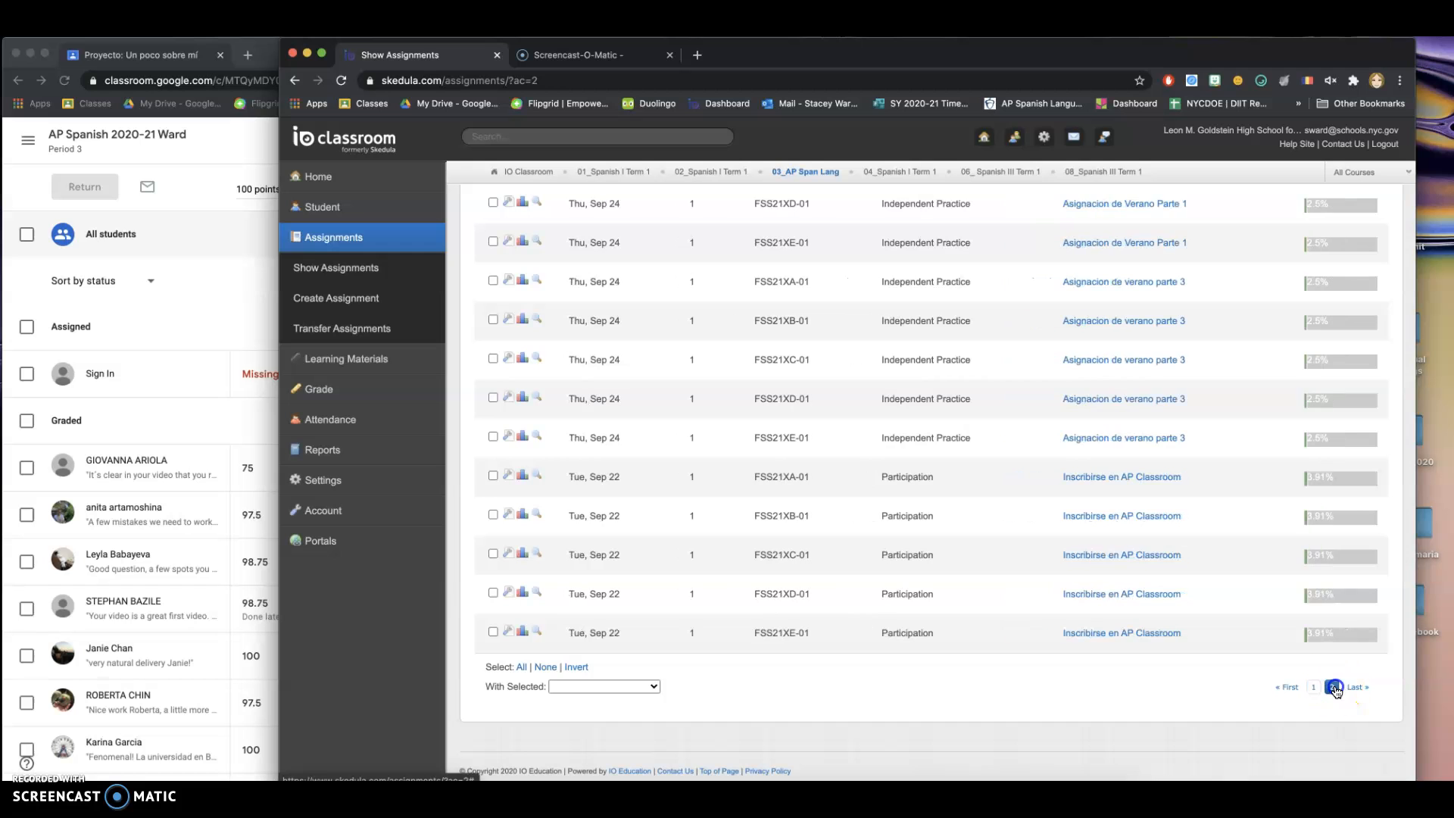
pyautogui.scroll(15, 1158, 639)
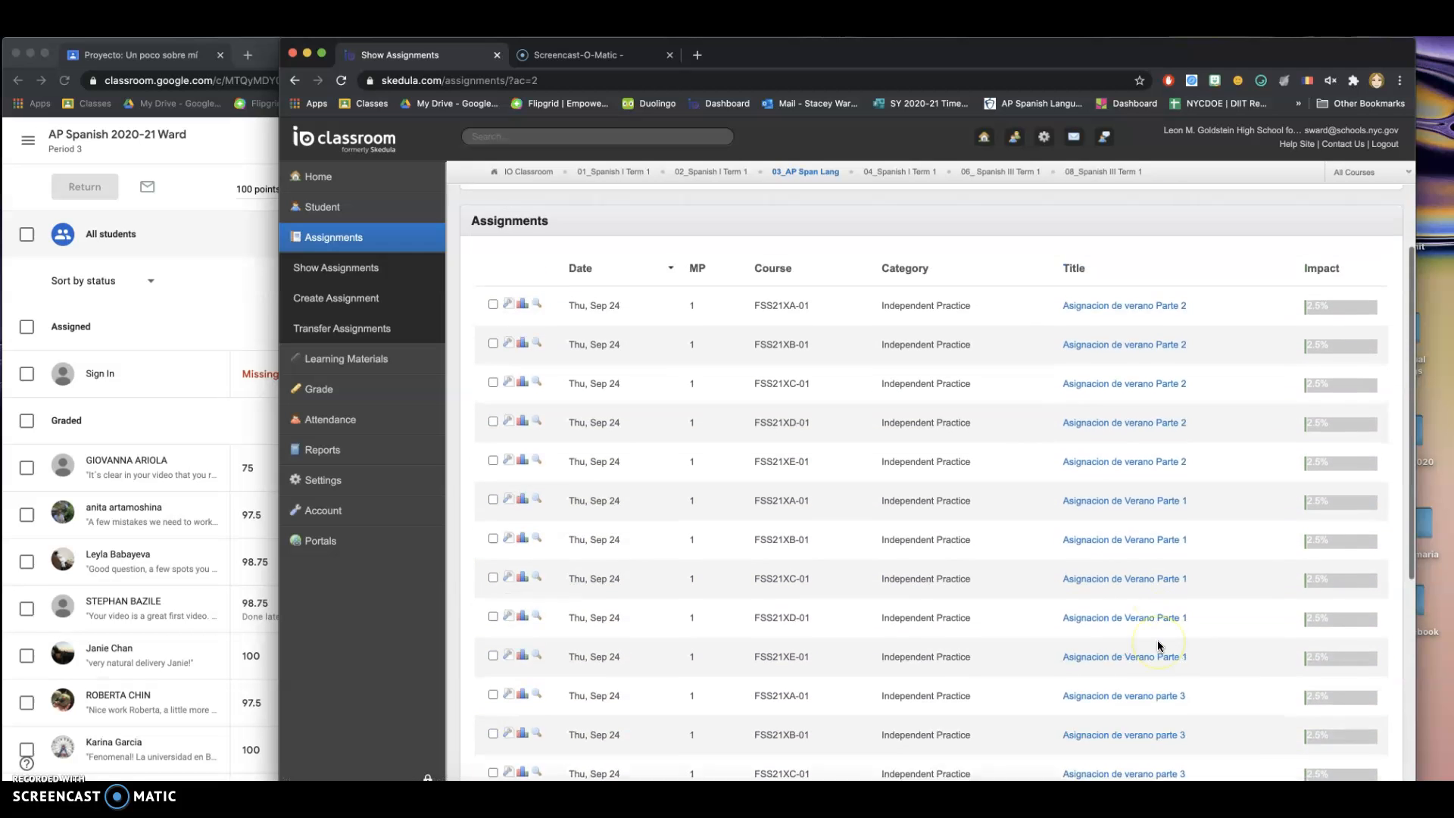
pyautogui.scroll(-4, 1158, 646)
# - Open the course categories settings and examine the category names and weights for Marking Periods 1 to 3
pyautogui.click(324, 485)
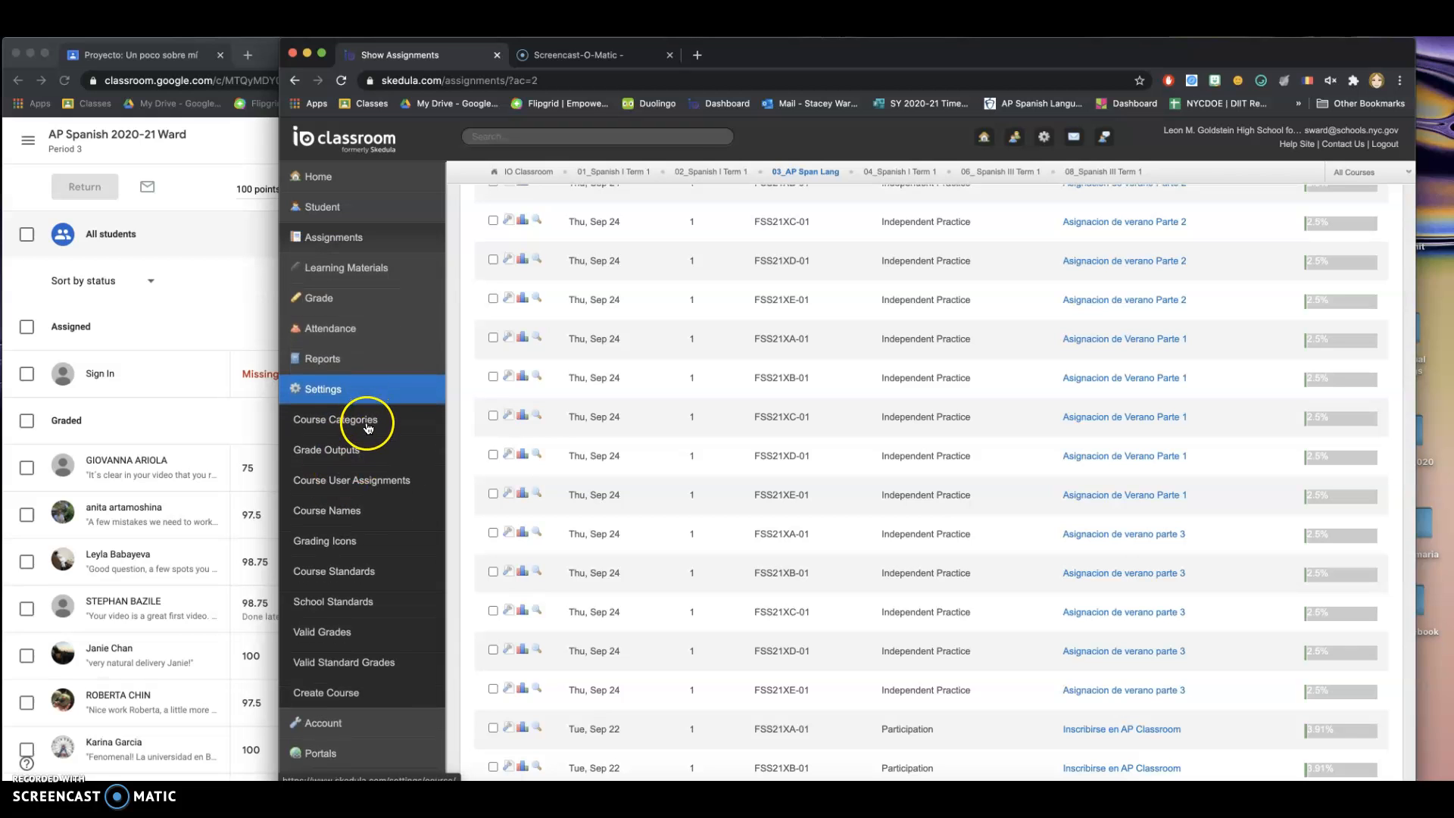
pyautogui.click(368, 425)
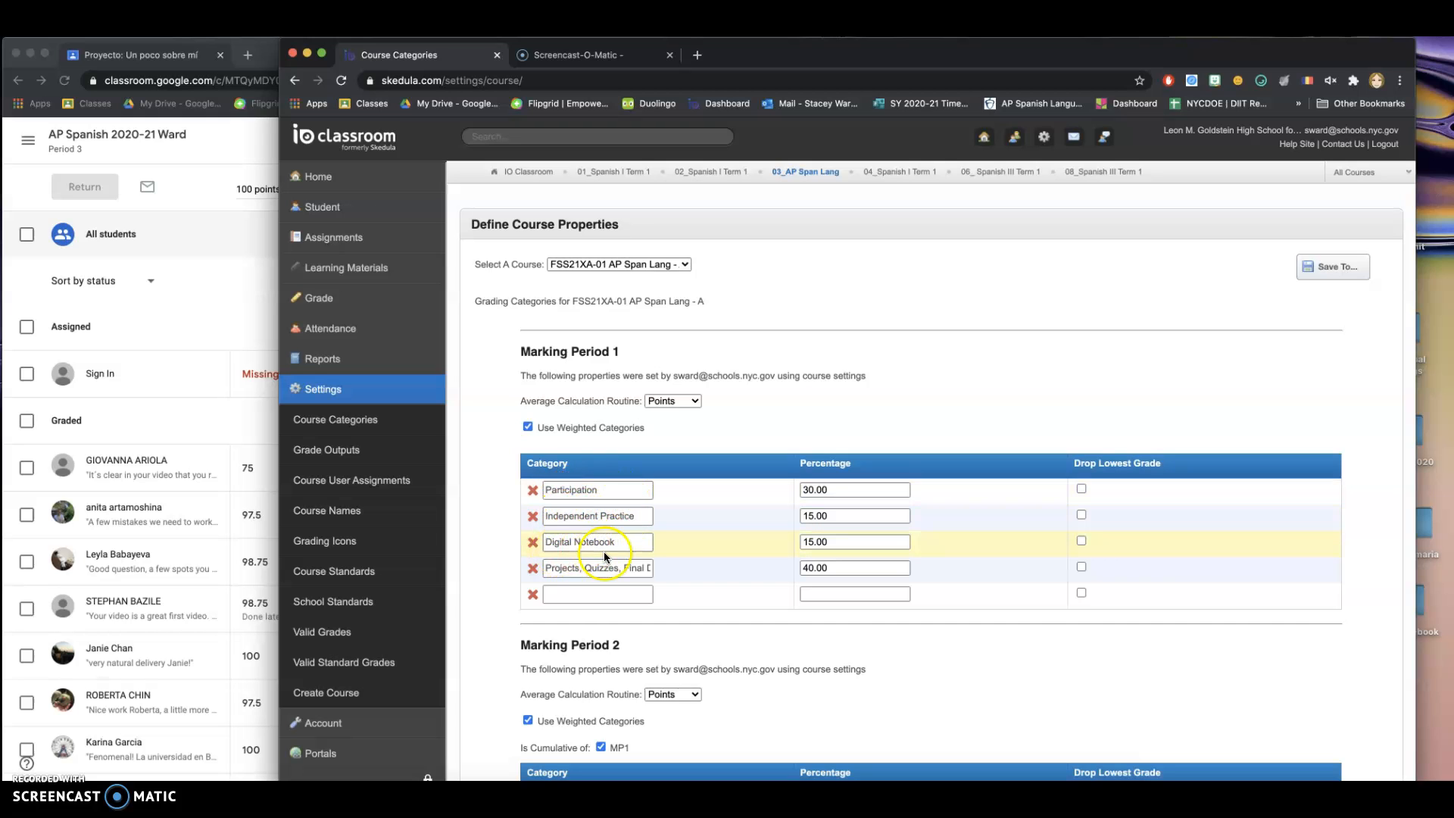
pyautogui.scroll(-5, 852, 693)
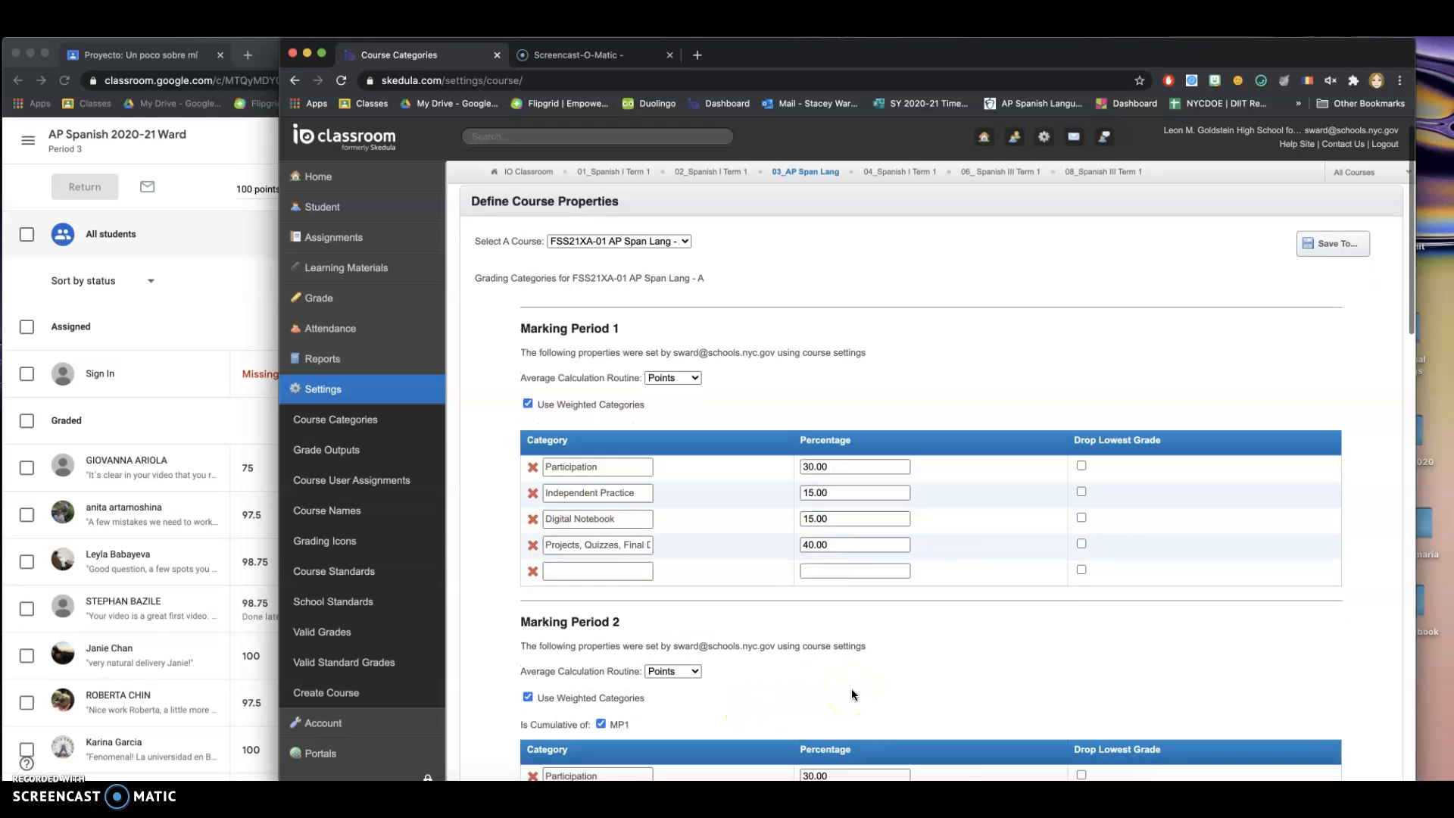
pyautogui.scroll(-7, 853, 694)
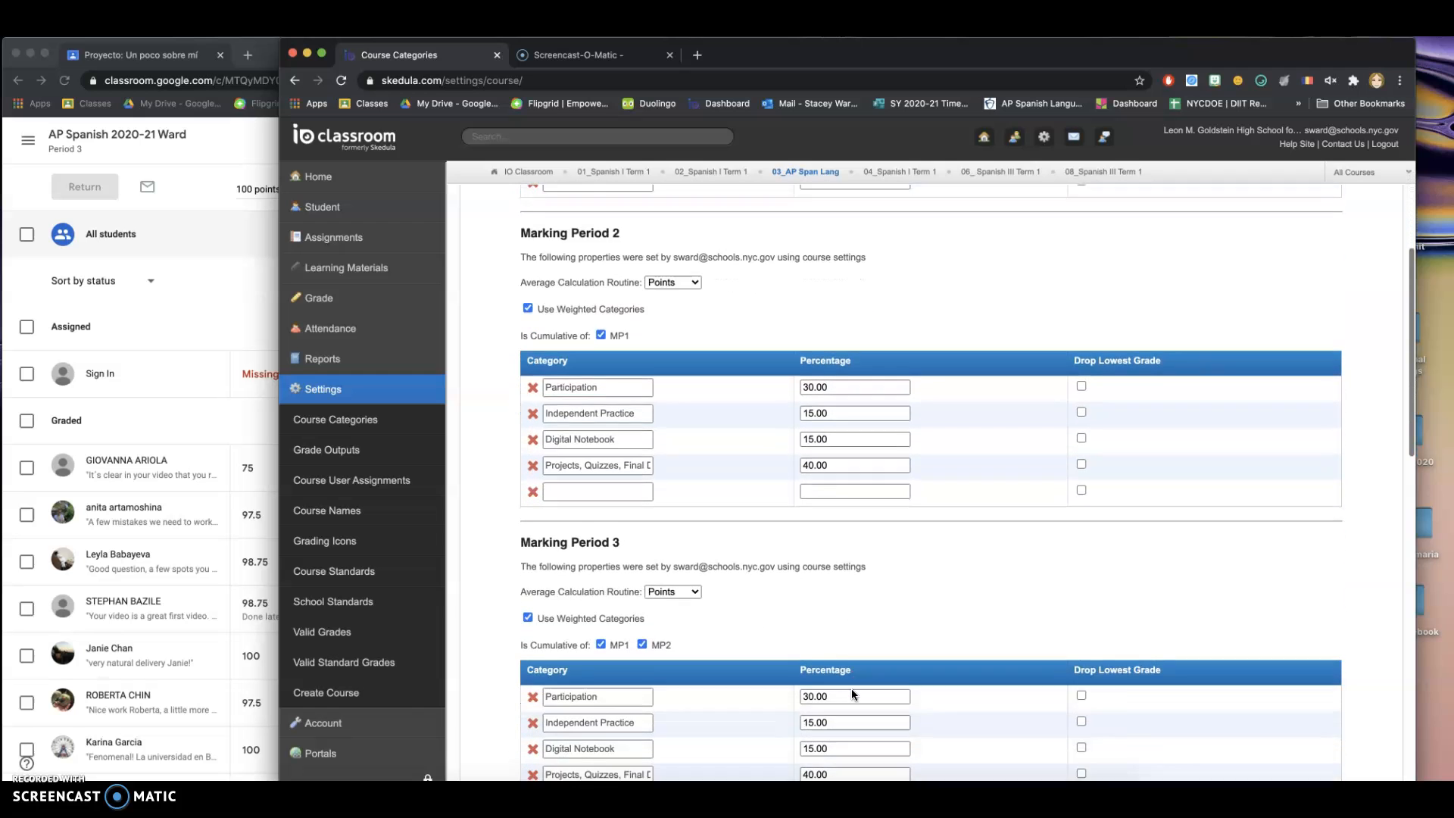
pyautogui.scroll(-2, 851, 689)
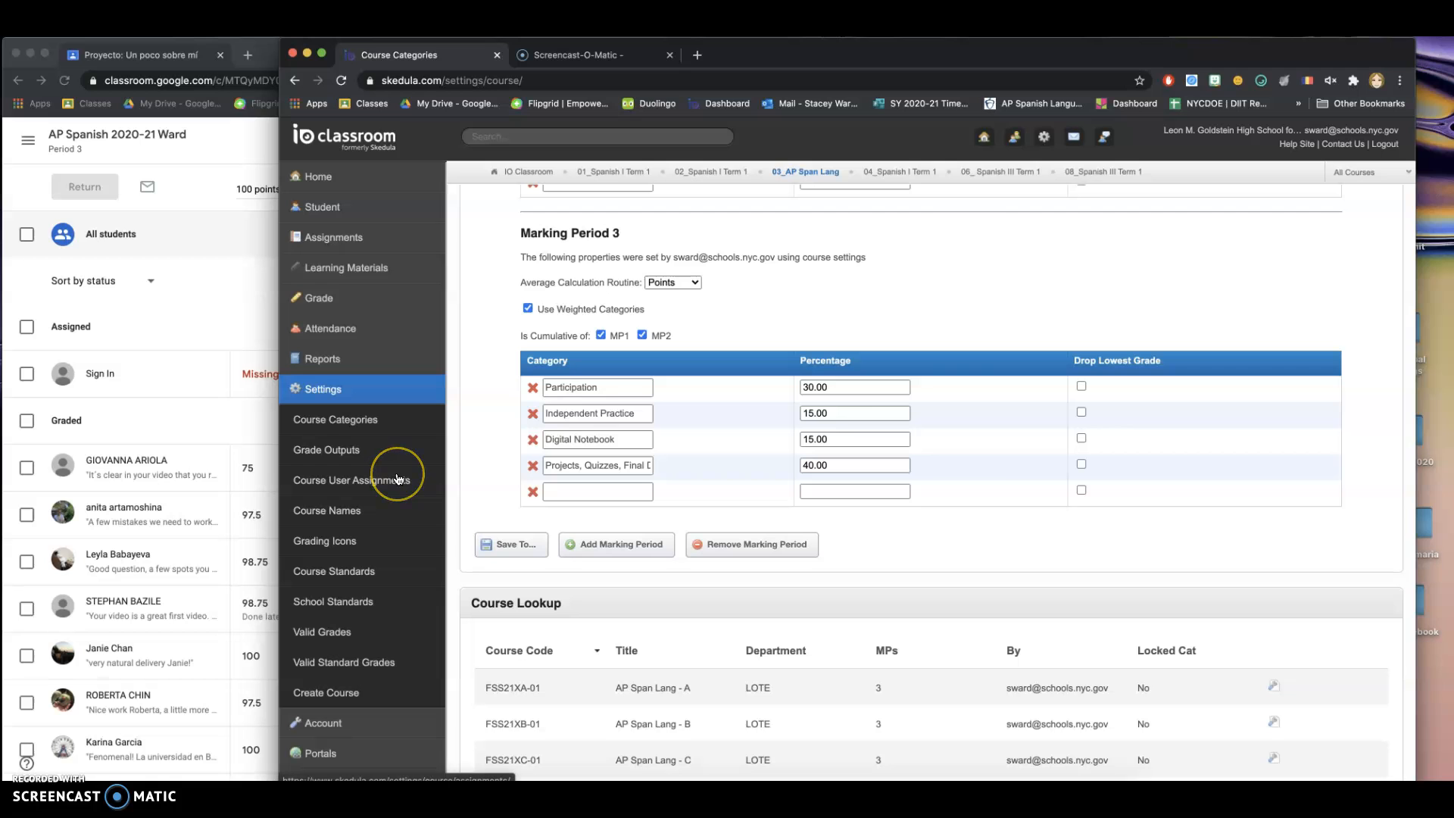
pyautogui.scroll(9, 705, 483)
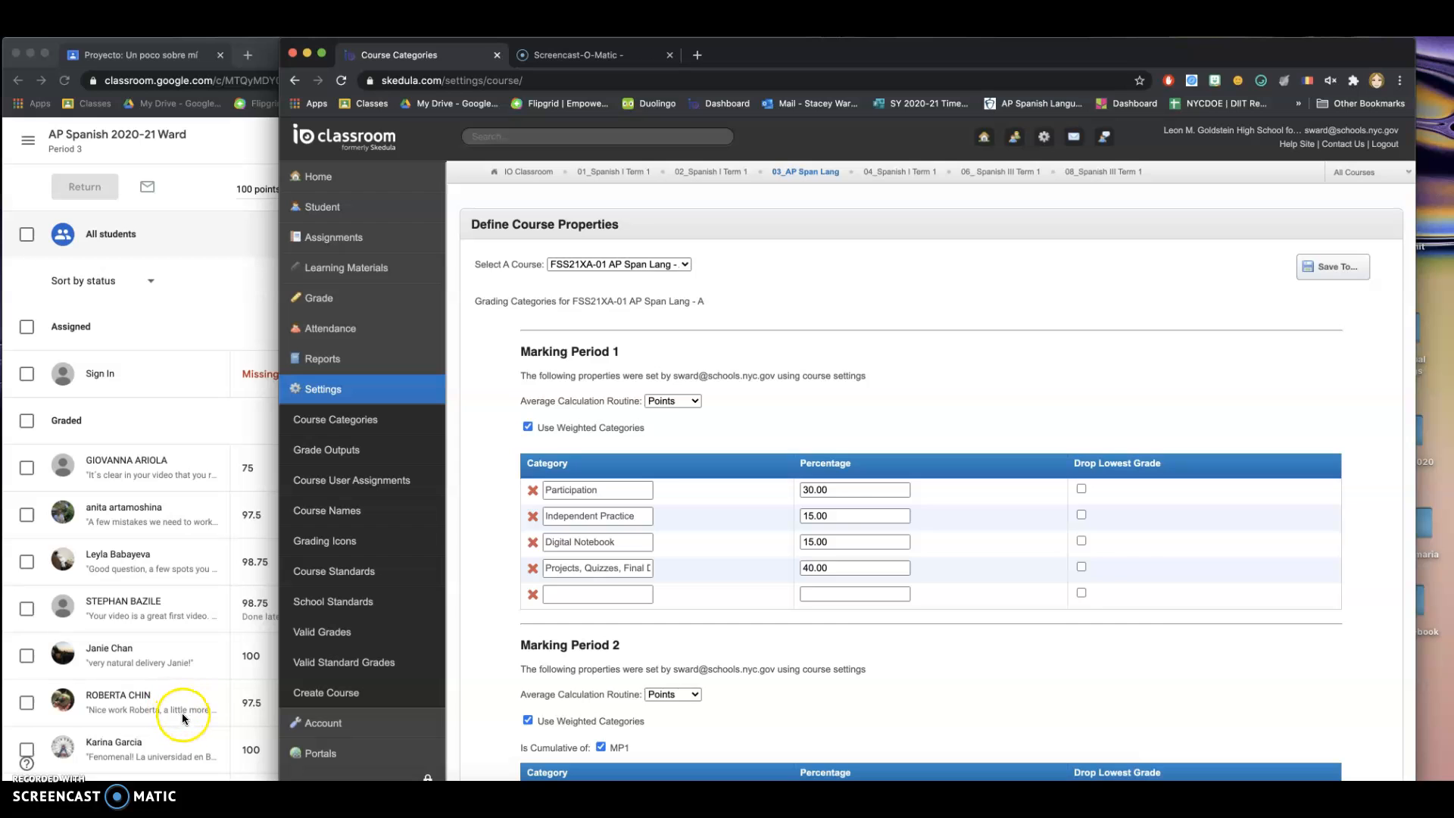
# - Switch to the 01_Spanish I Term 1 course and open its gradebook
pyautogui.click(703, 175)
pyautogui.click(624, 173)
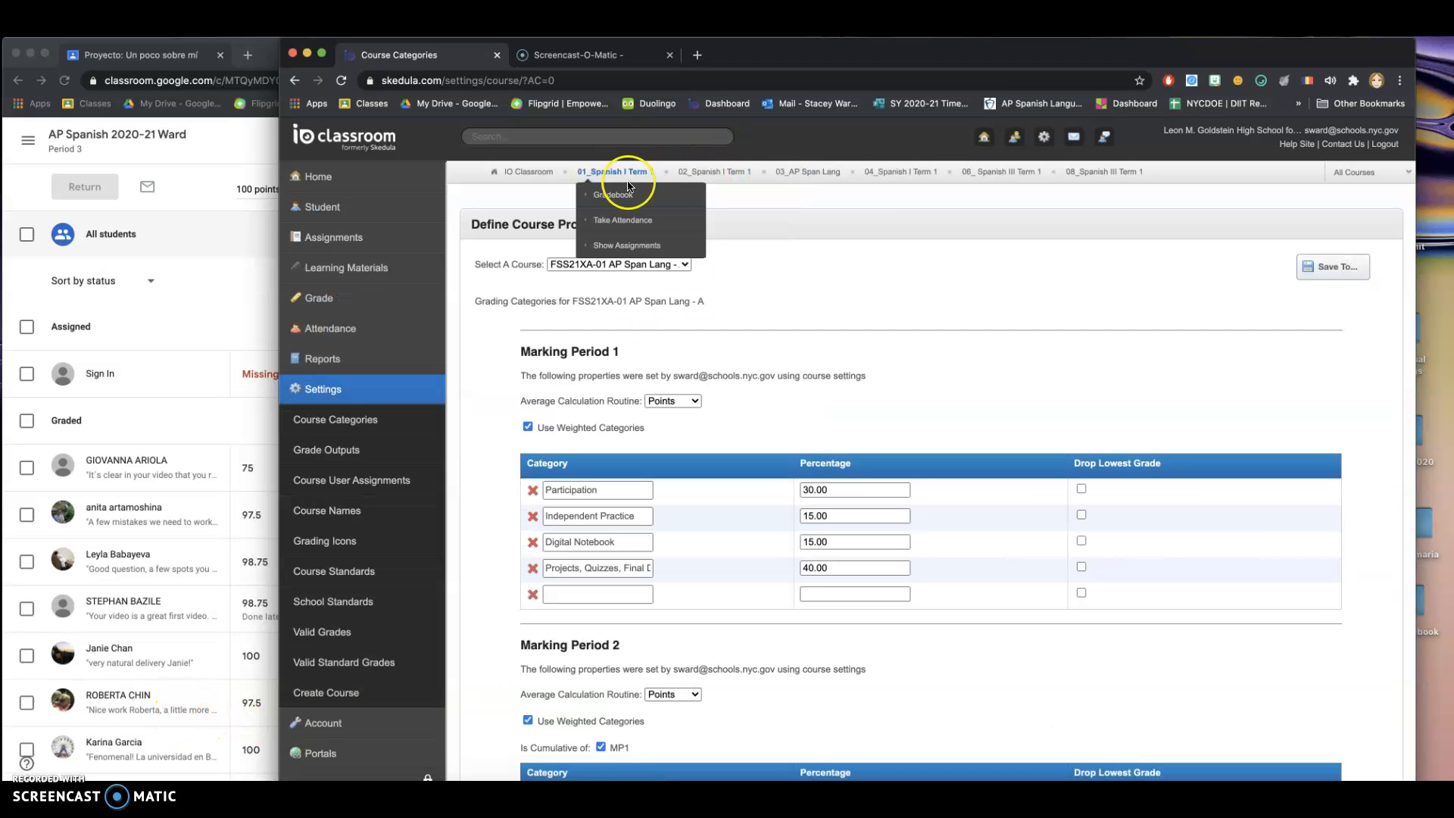
pyautogui.click(360, 359)
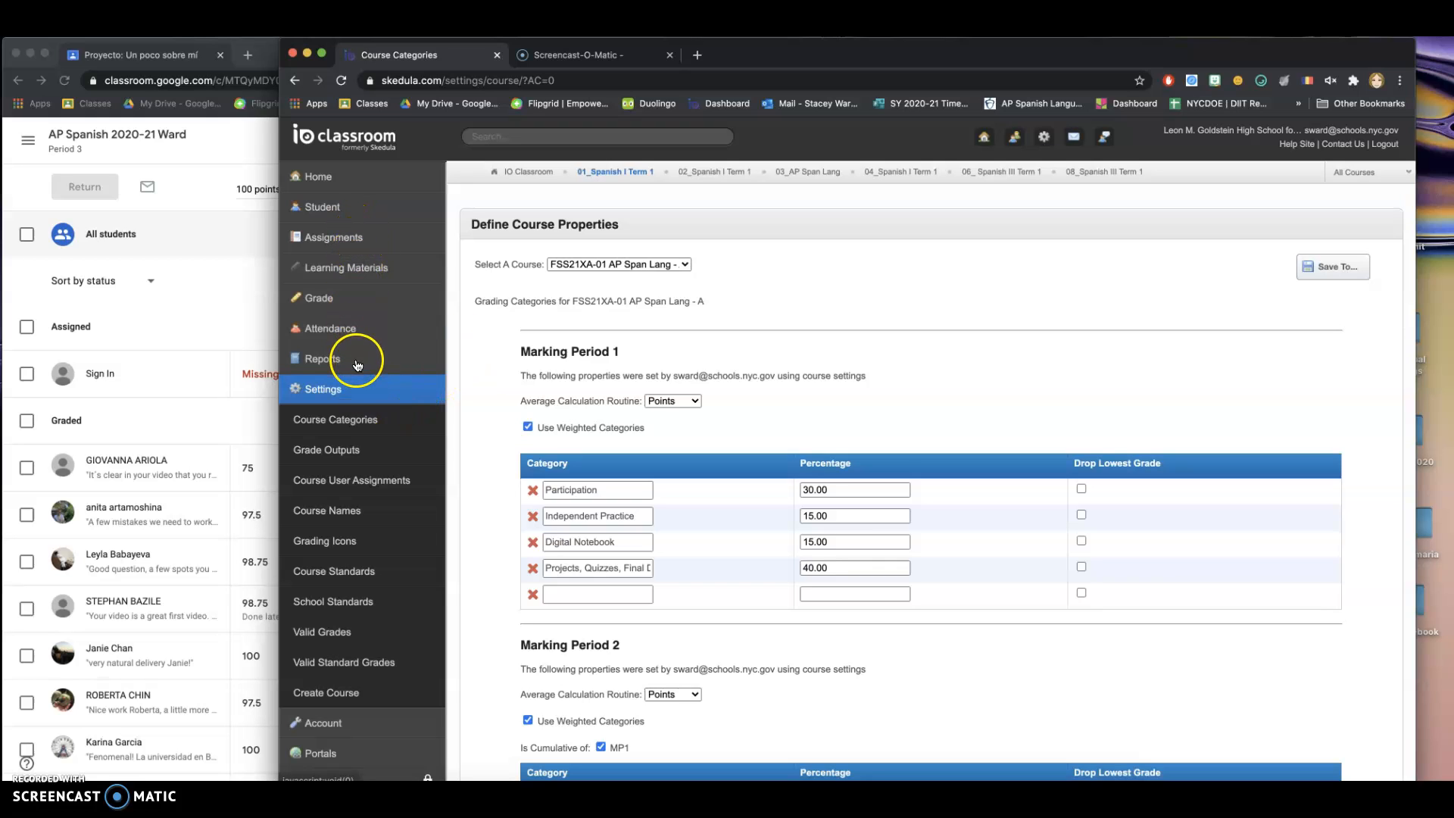
pyautogui.click(347, 388)
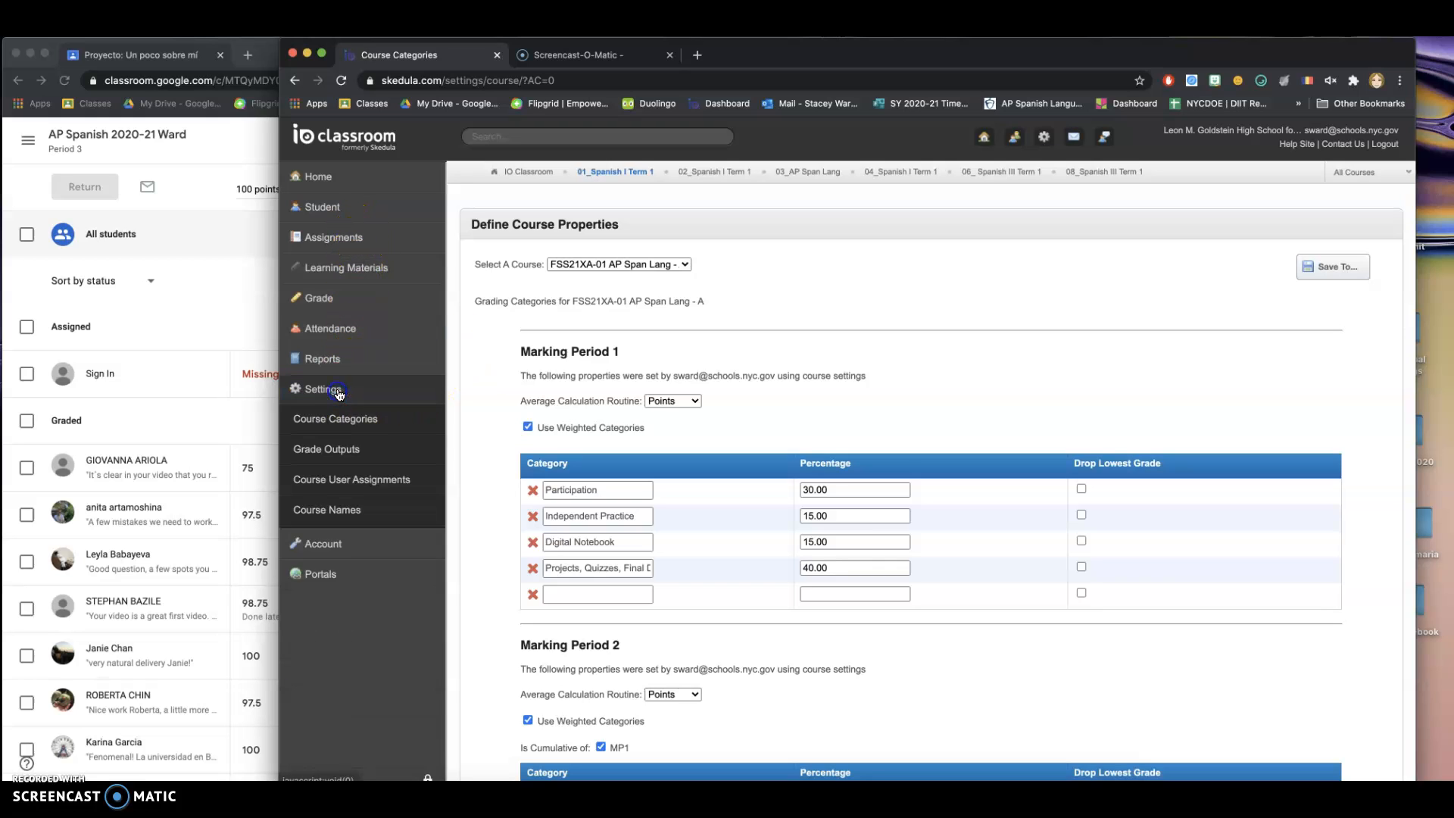
pyautogui.click(351, 303)
pyautogui.click(354, 332)
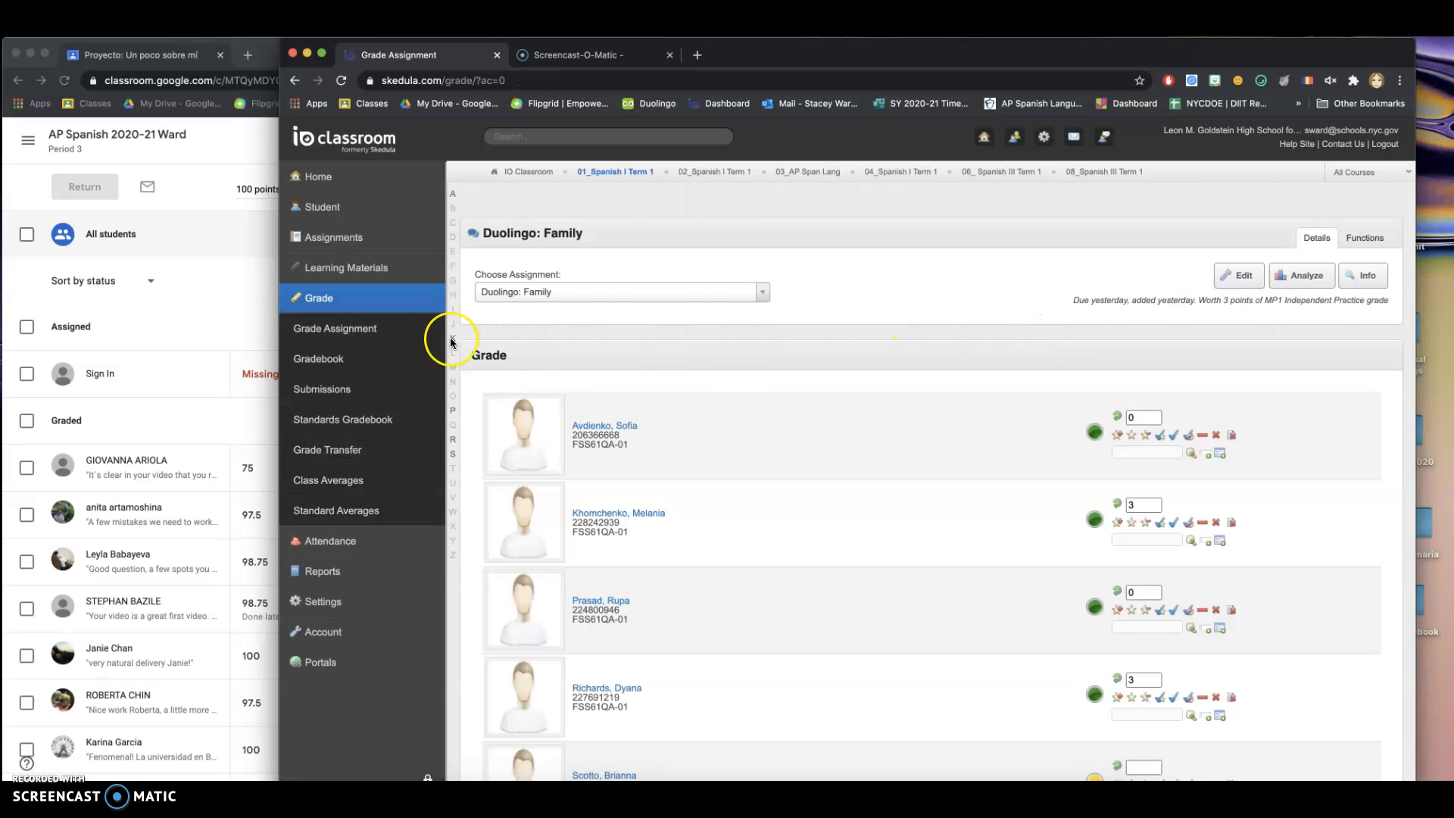
pyautogui.click(333, 360)
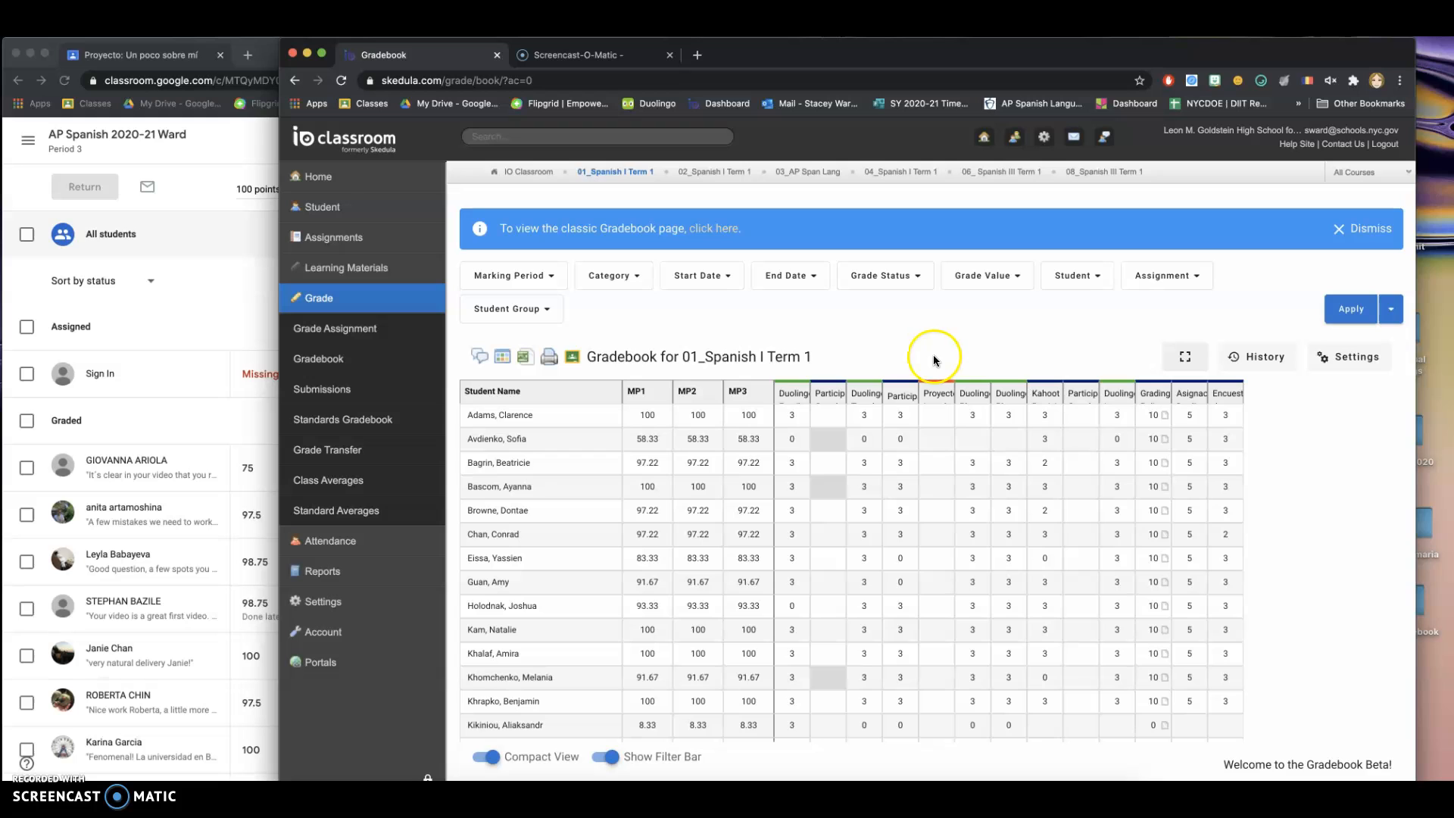
# - Start a Google Classroom import for 01_Spanish I Term 1, choosing the Sp1Pd1 course and the "Duolingo: Family" assignment
pyautogui.click(573, 359)
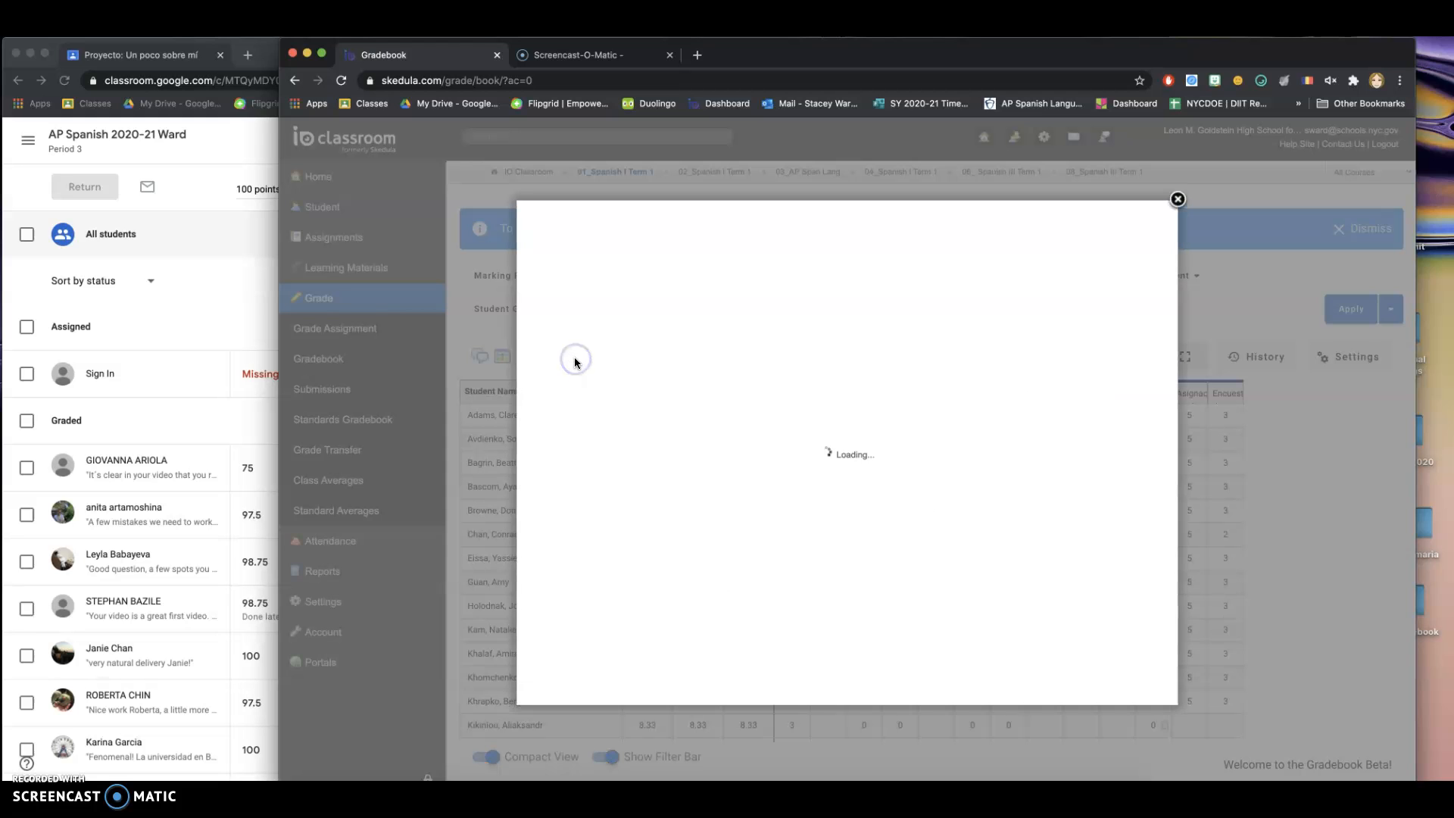
pyautogui.click(912, 313)
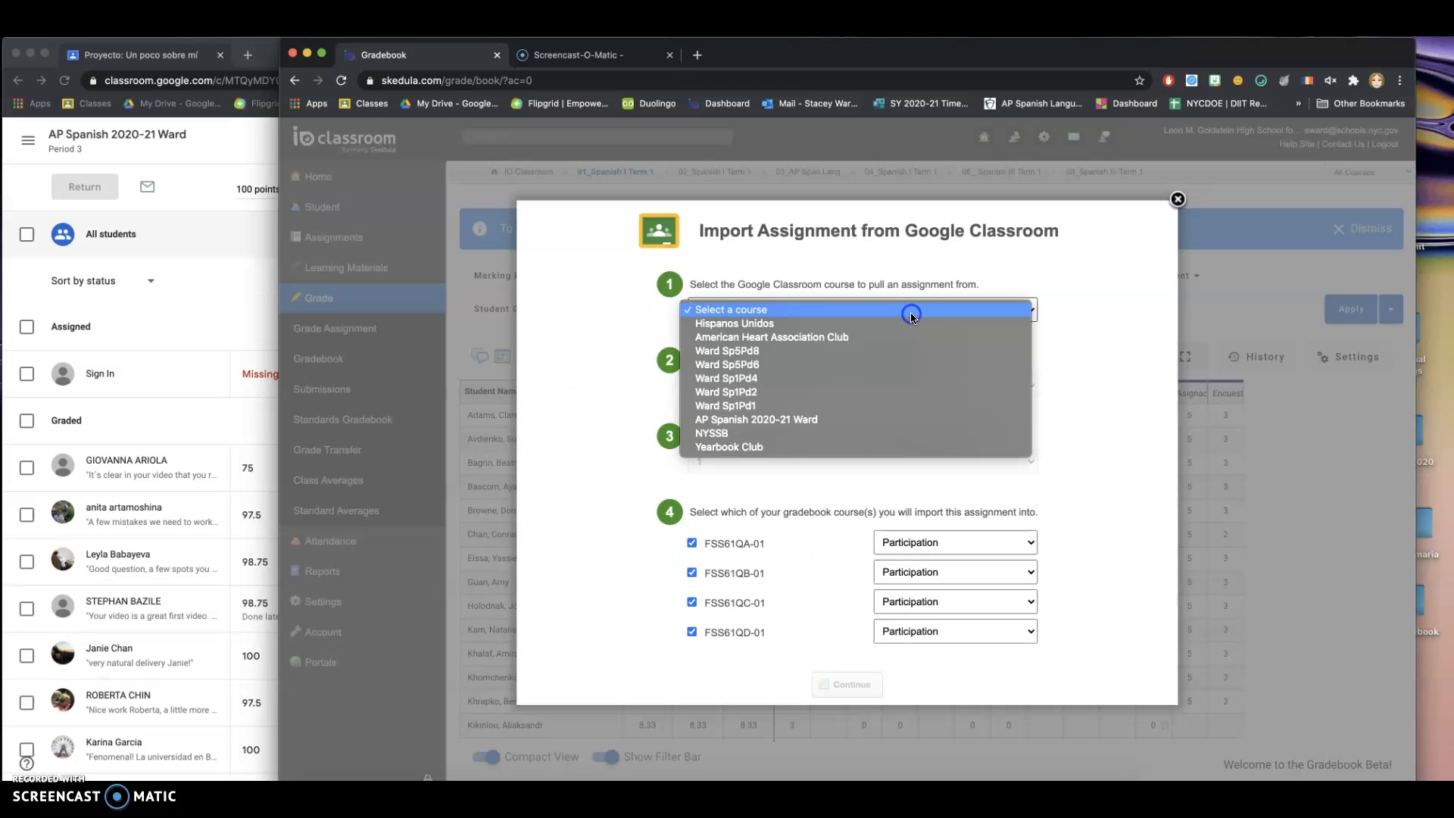
pyautogui.click(764, 409)
pyautogui.click(796, 388)
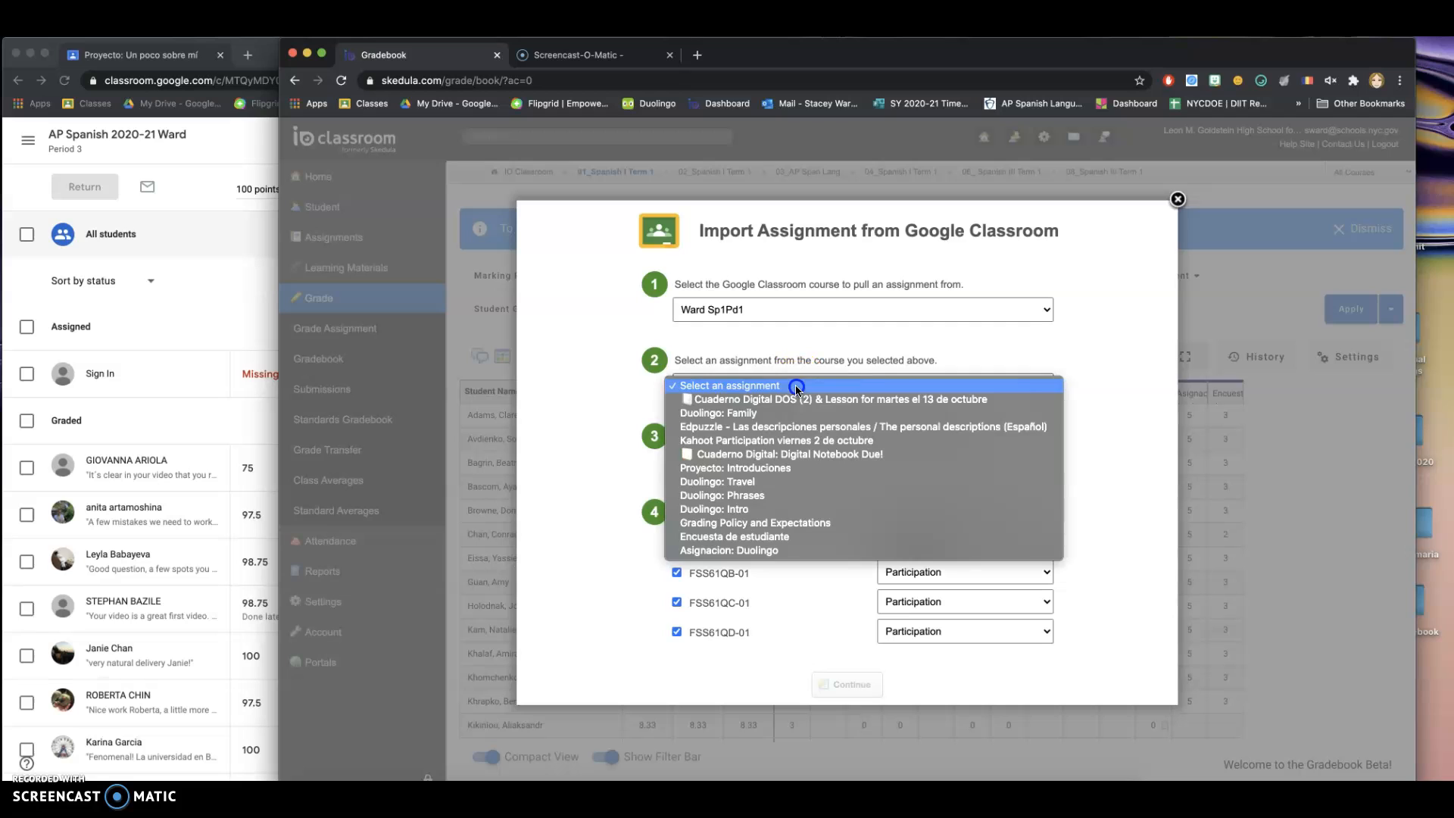
pyautogui.click(769, 410)
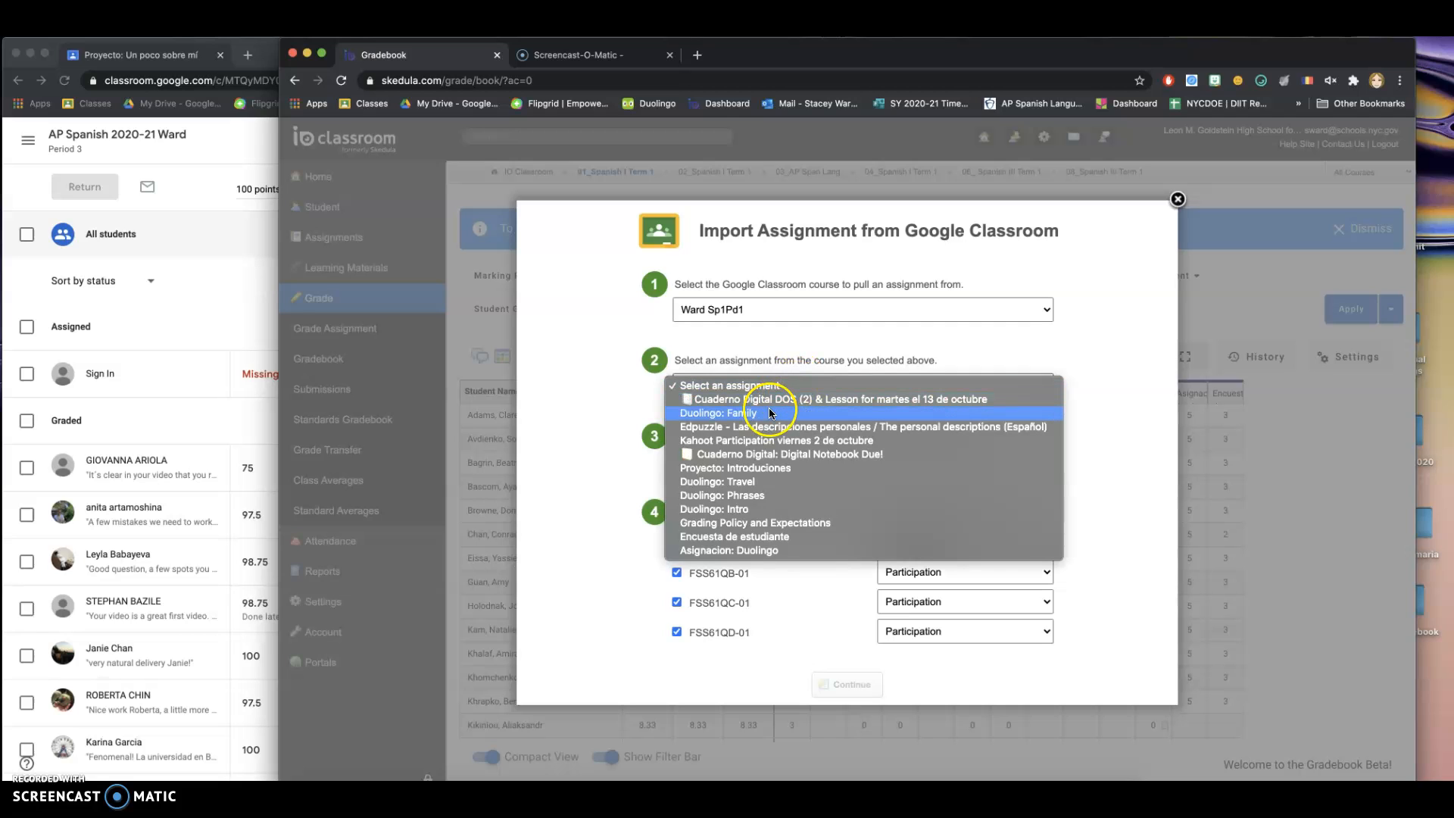
pyautogui.click(768, 413)
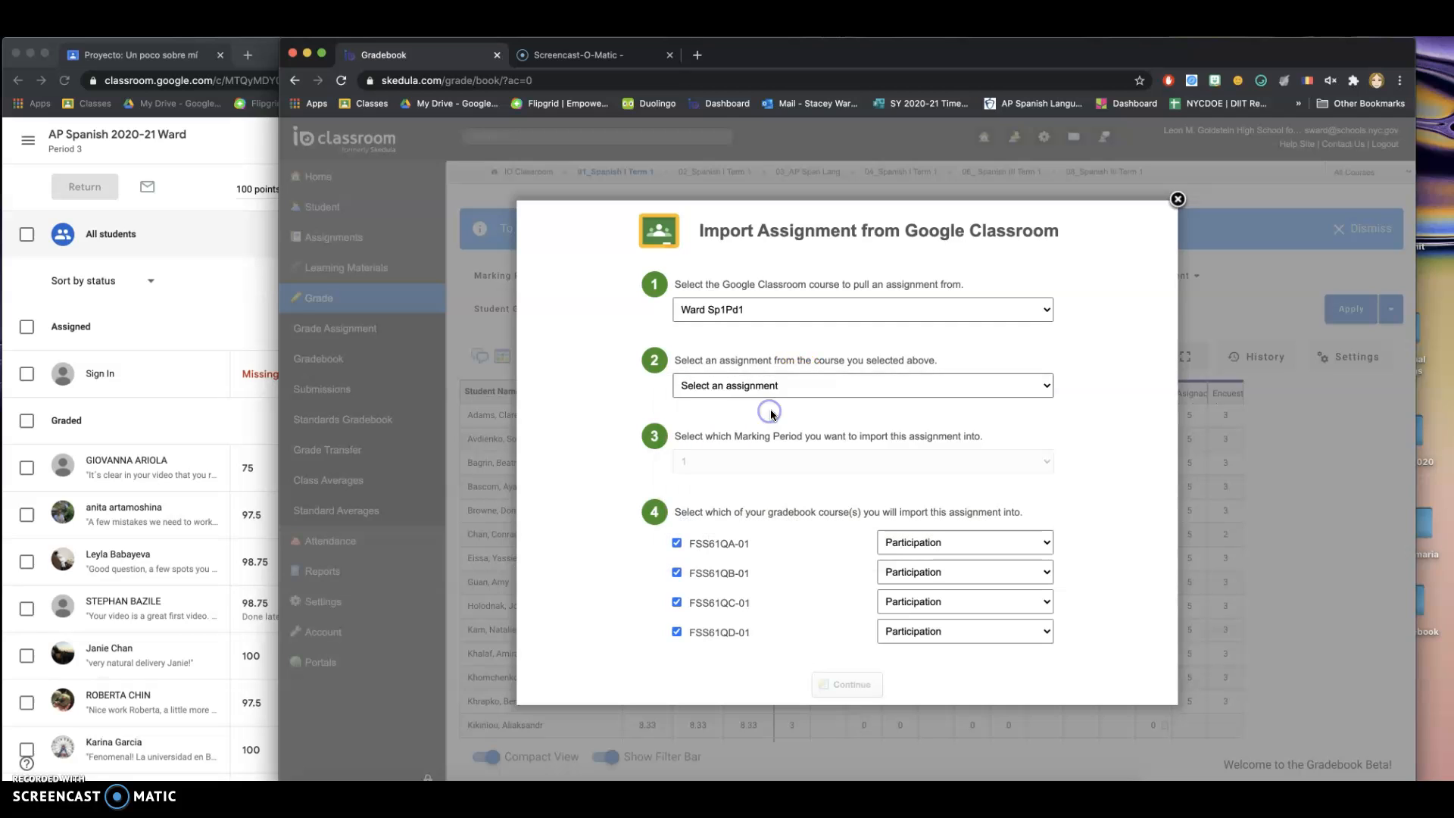
# - Set the import category to "Independent Practice" for all sections FSS61QA-01 through FSS61QE-01
pyautogui.click(984, 544)
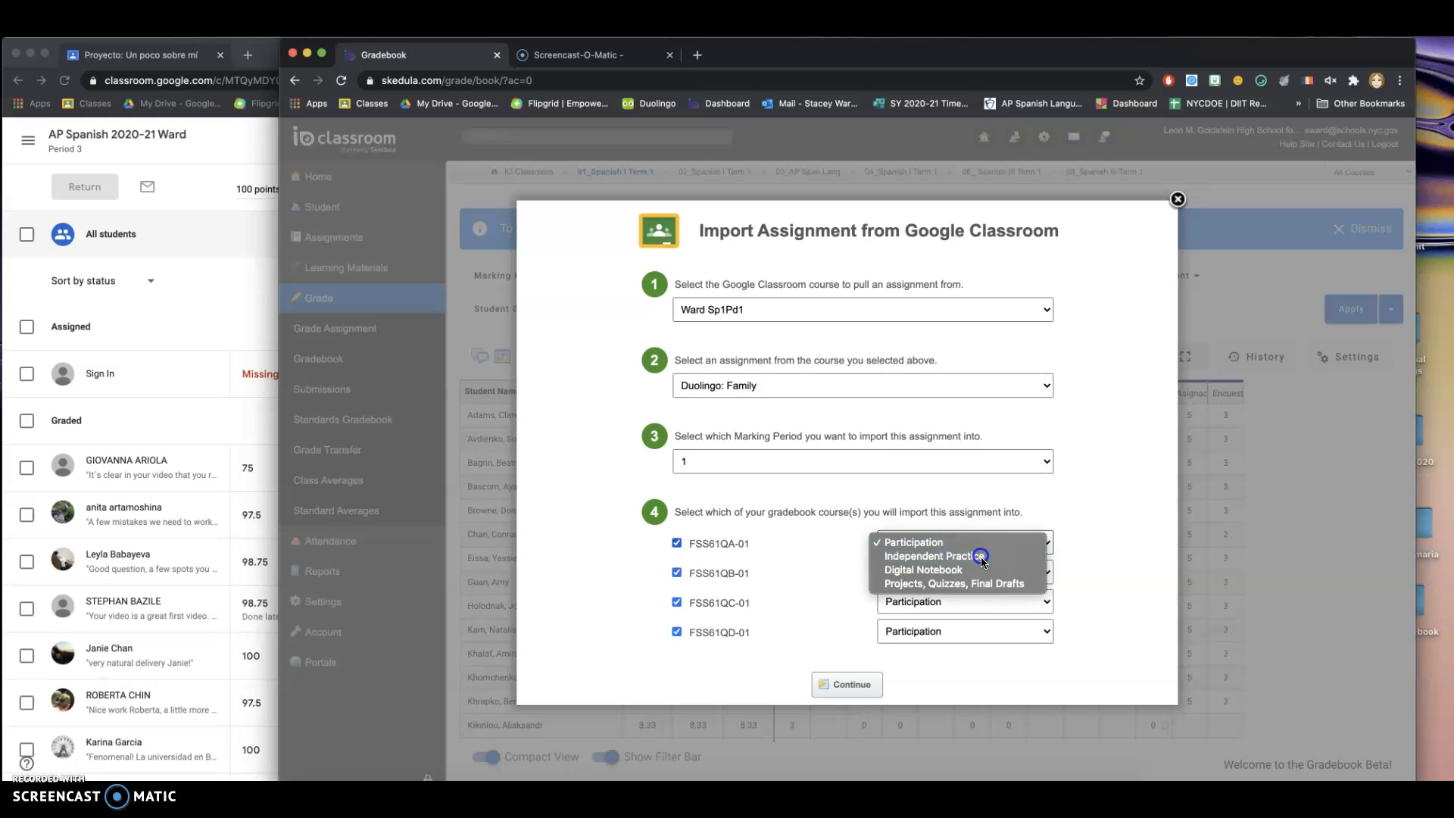
pyautogui.click(981, 556)
pyautogui.click(980, 566)
pyautogui.click(982, 598)
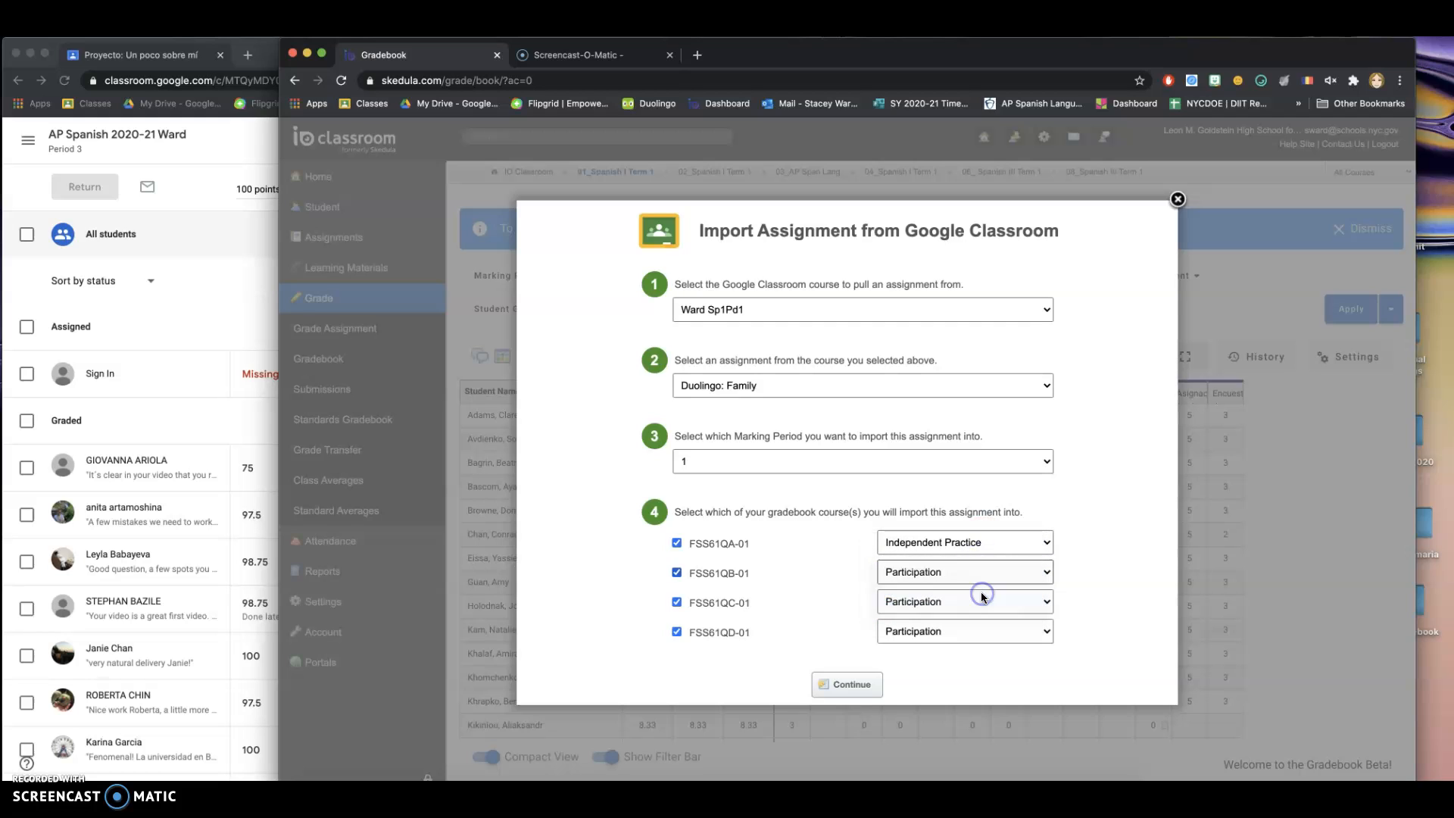
pyautogui.click(980, 577)
pyautogui.click(979, 558)
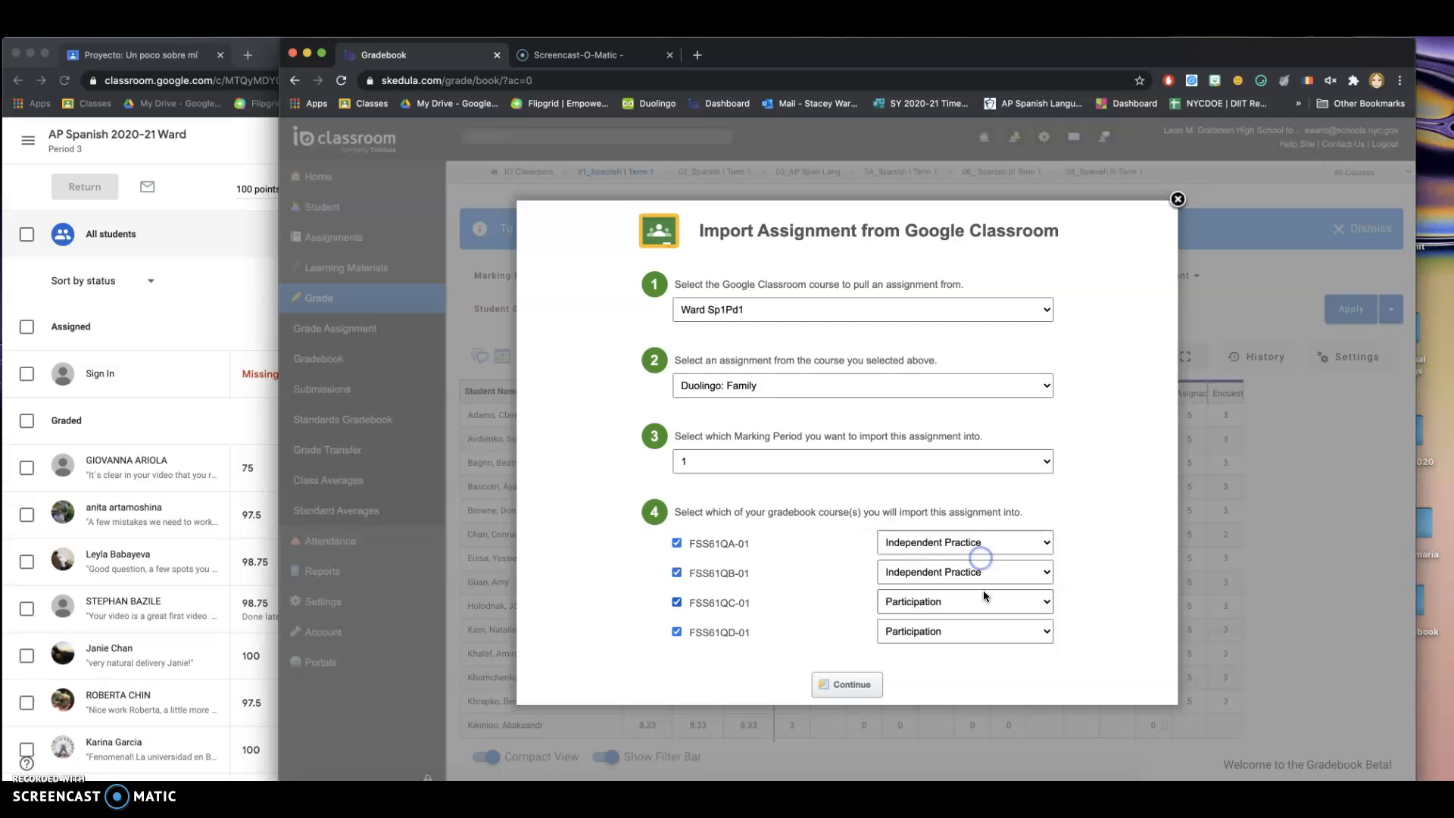
pyautogui.click(983, 594)
pyautogui.click(980, 615)
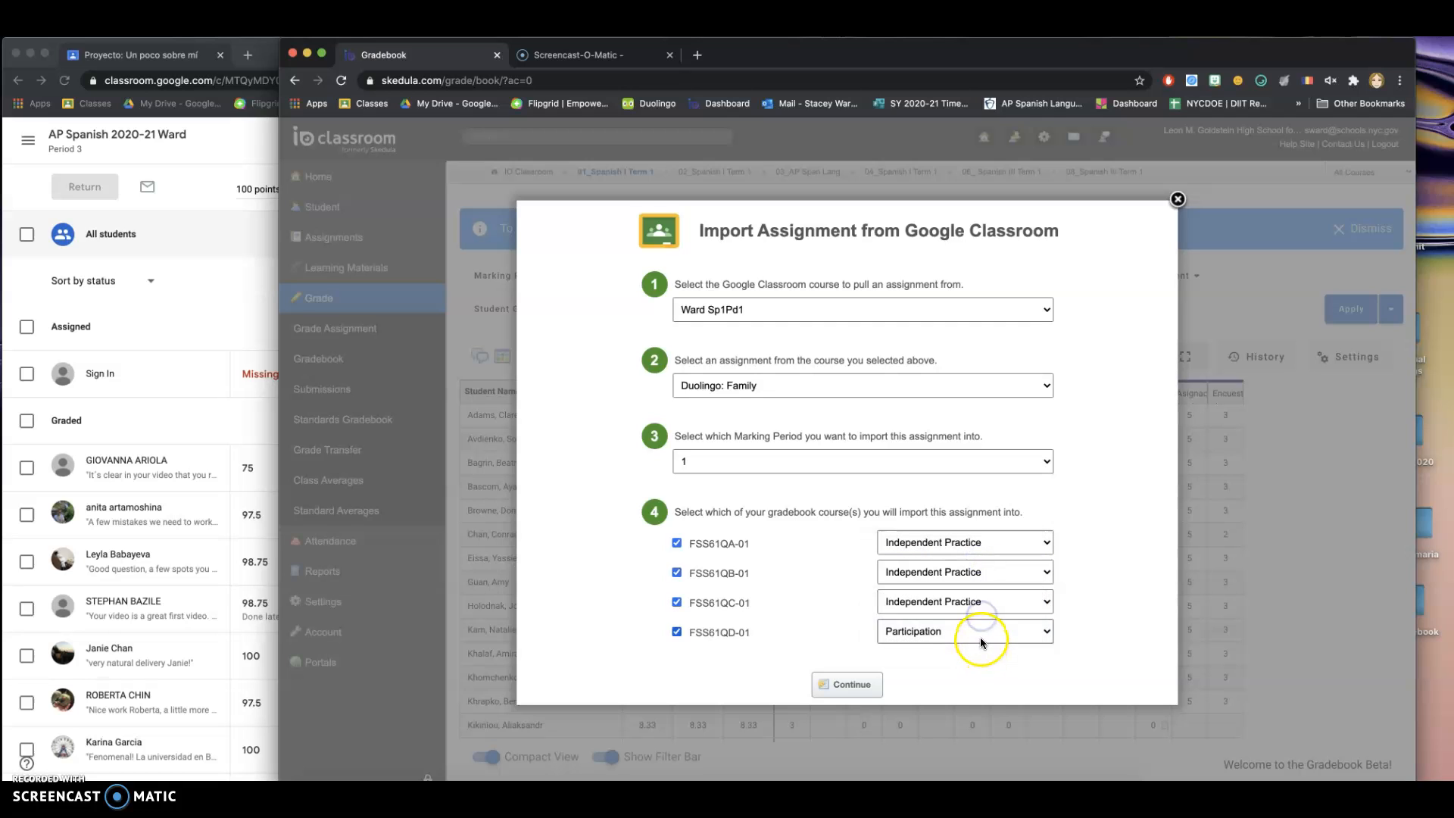
pyautogui.click(981, 634)
pyautogui.click(1012, 646)
pyautogui.scroll(-1, 1075, 621)
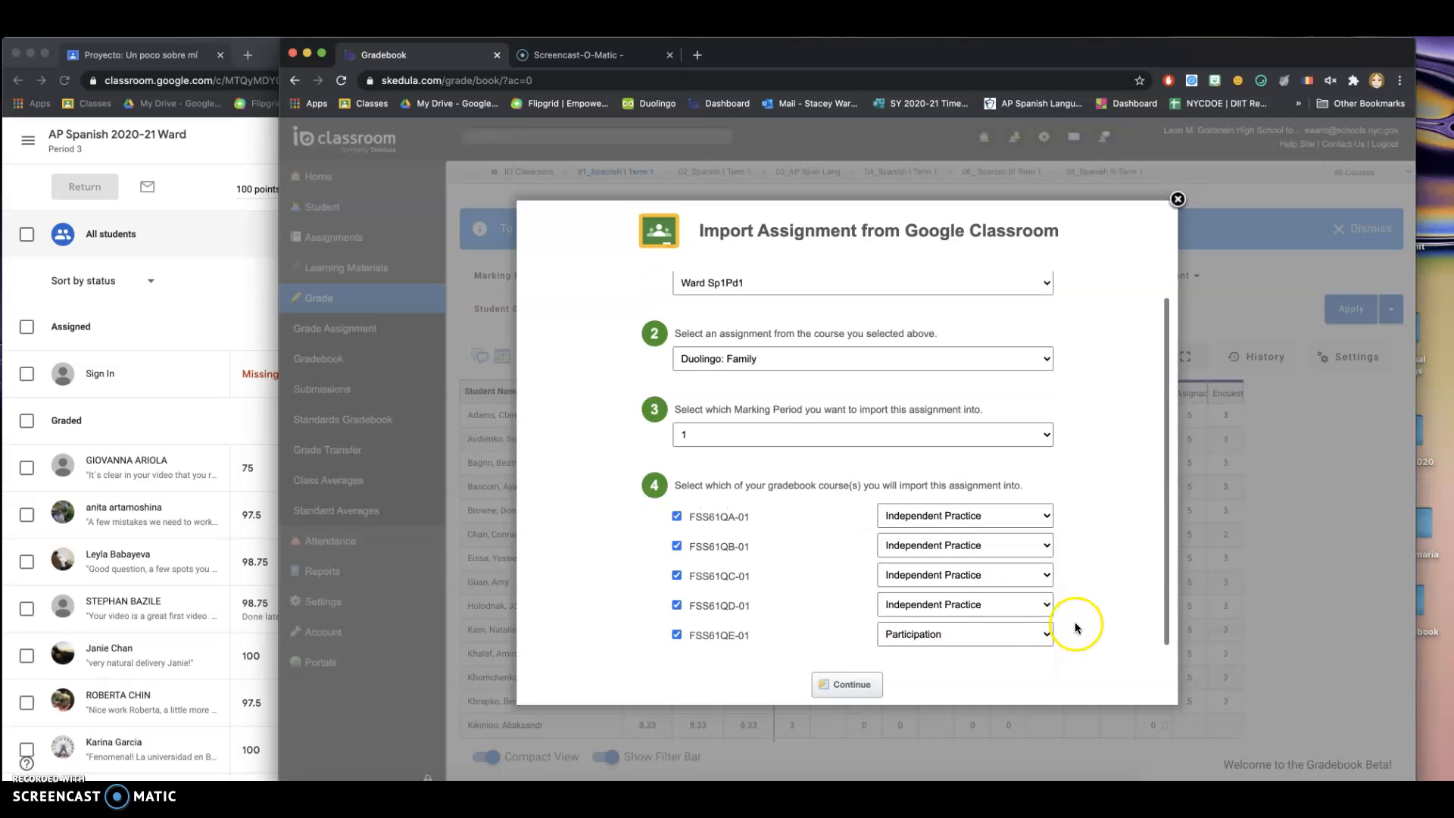
pyautogui.click(1043, 633)
pyautogui.click(1035, 646)
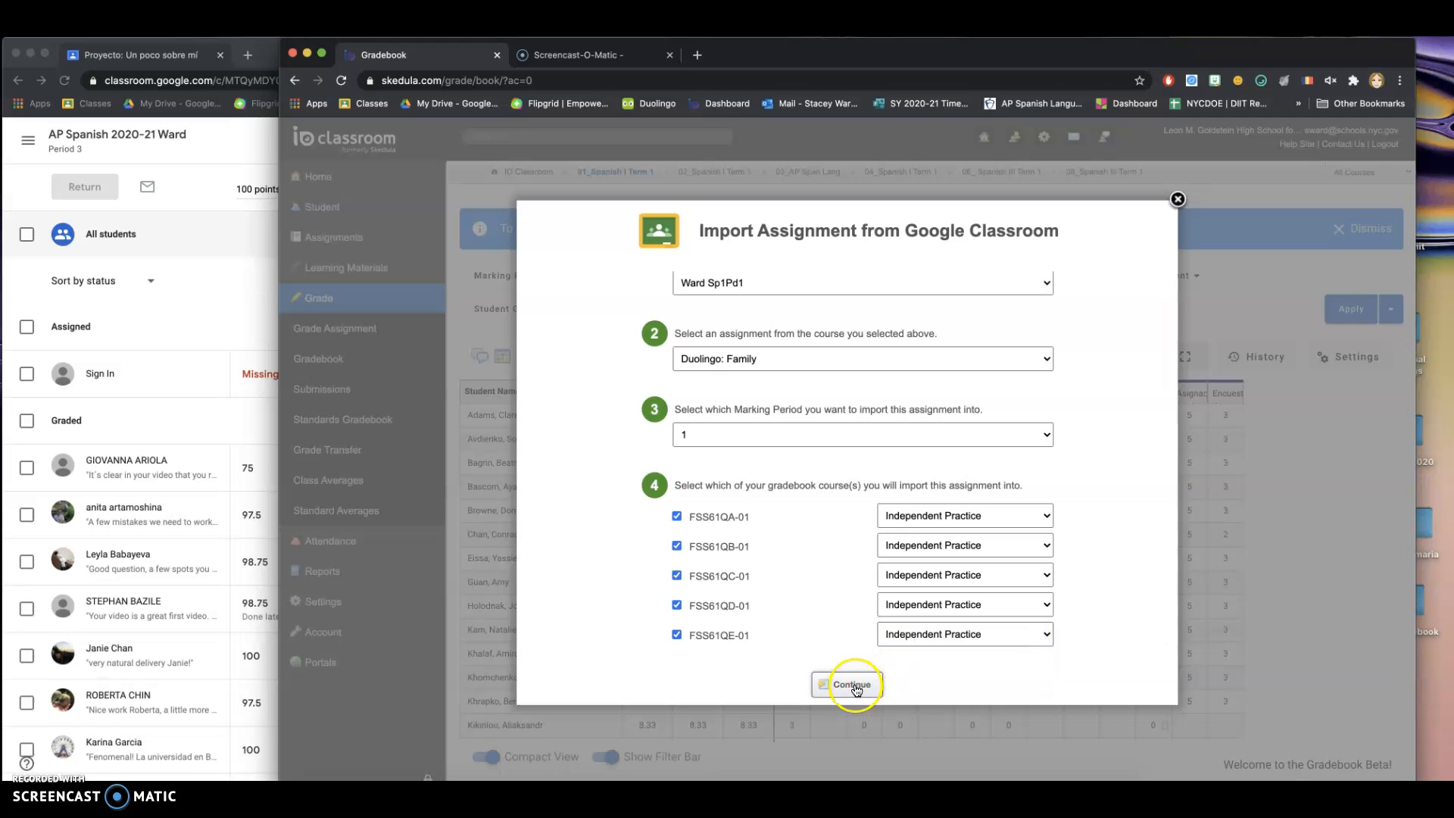
# - Import the "Duolingo: Family" assignment and its scores into the selected sections for Marking Period 1
pyautogui.click(849, 685)
pyautogui.click(895, 523)
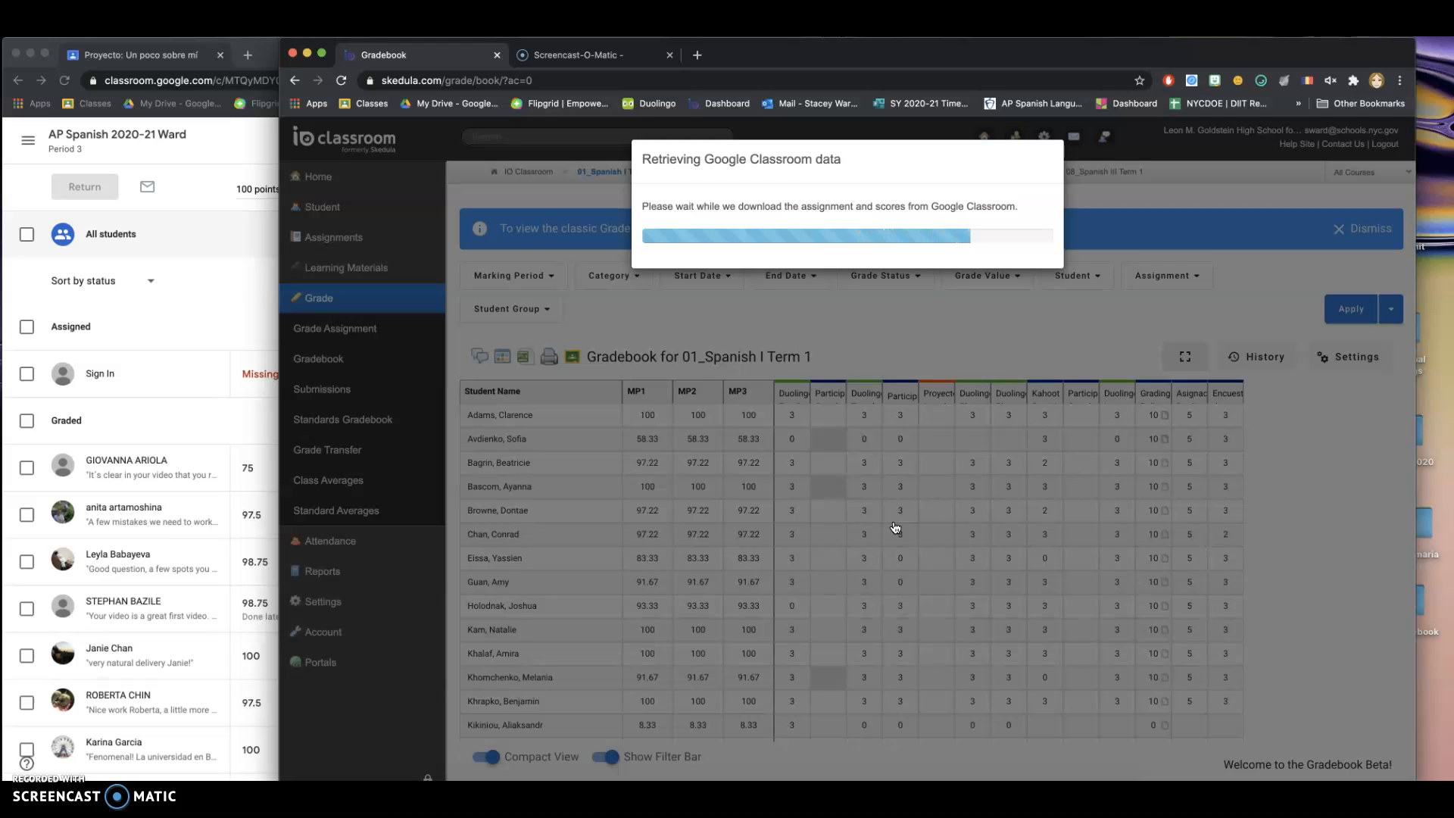
pyautogui.click(931, 422)
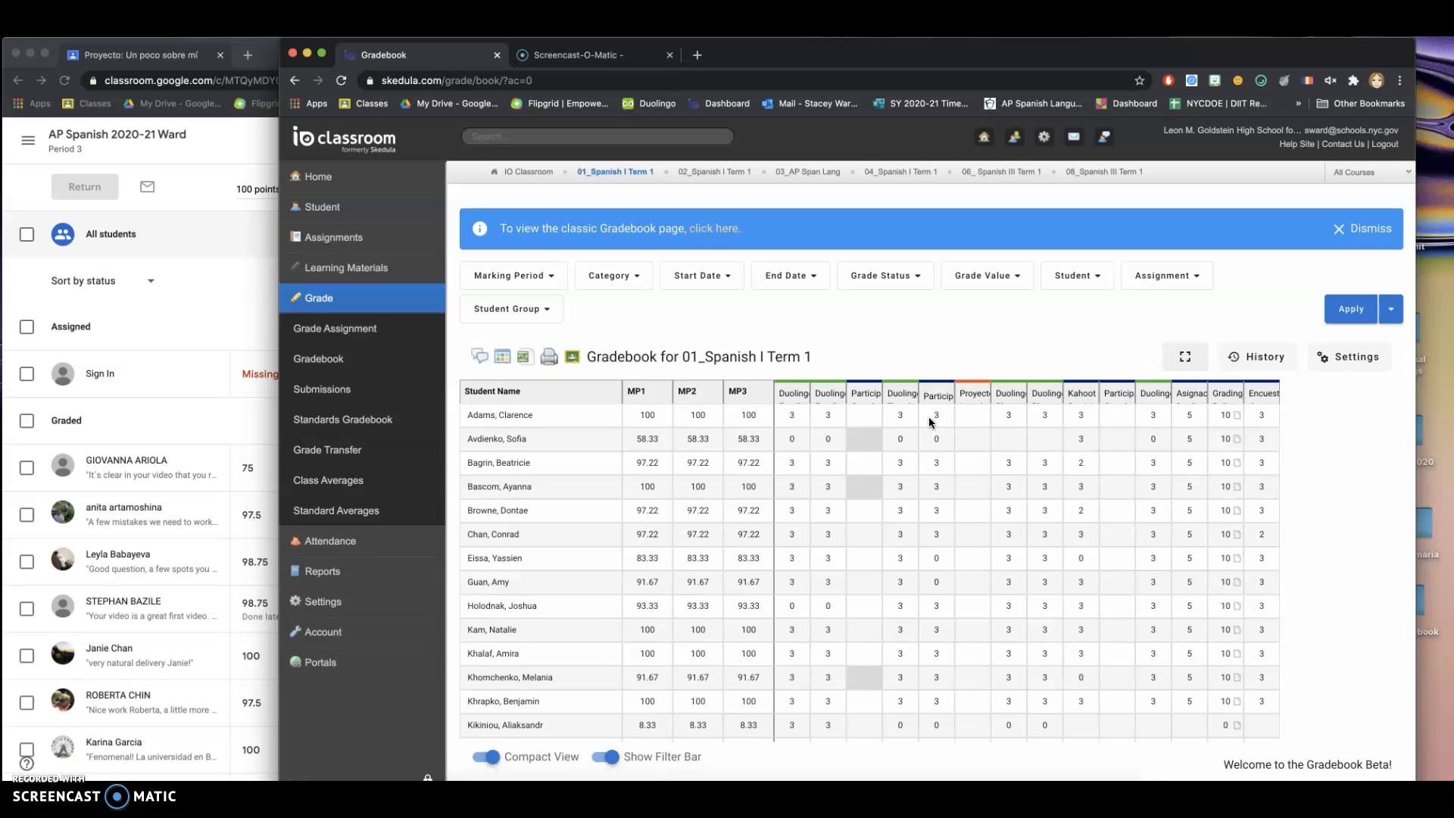
# - Turn off the gradebook's Compact View and check the "Duolingo: Family" columns and grades
pyautogui.click(486, 757)
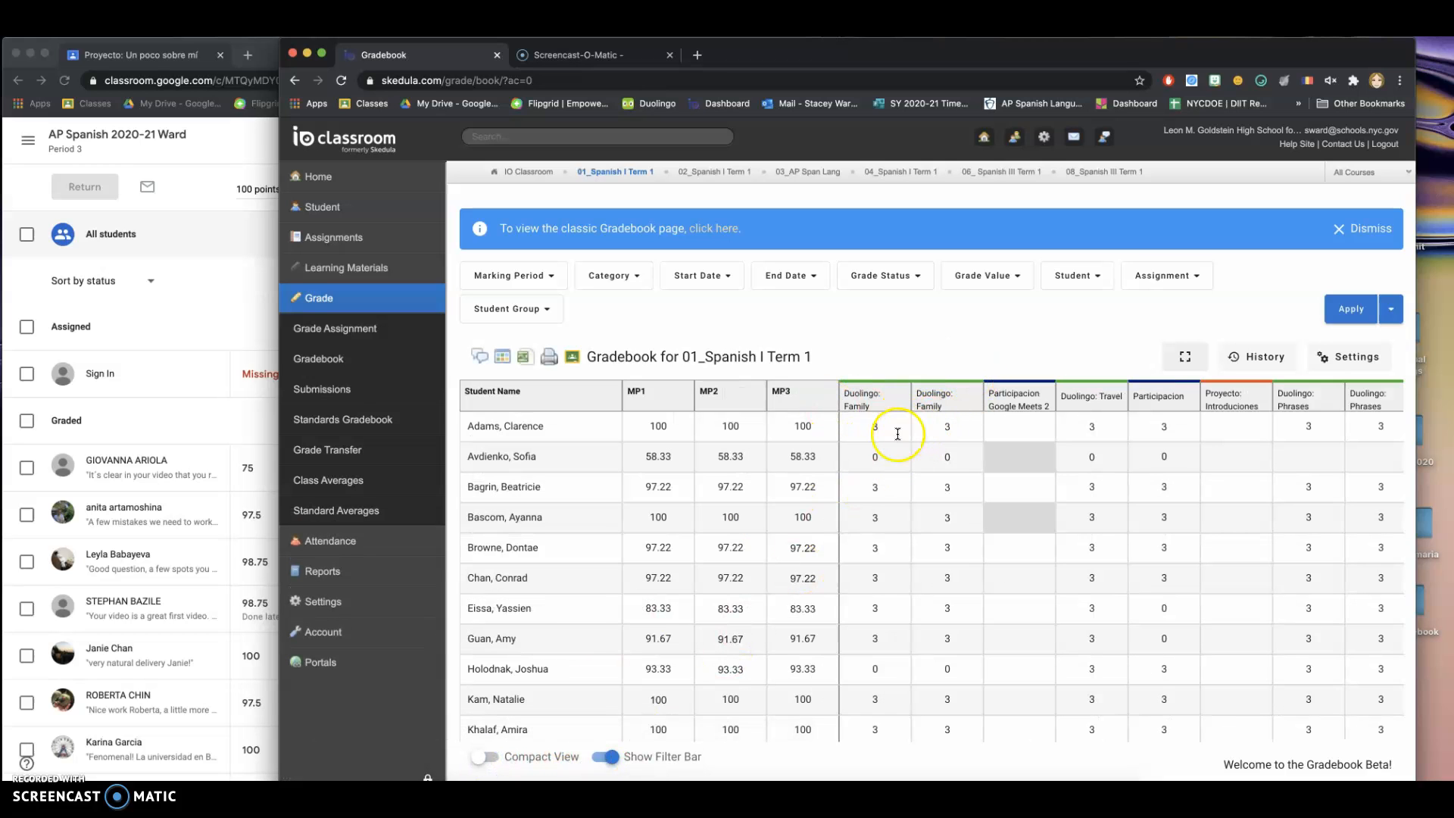
pyautogui.click(979, 445)
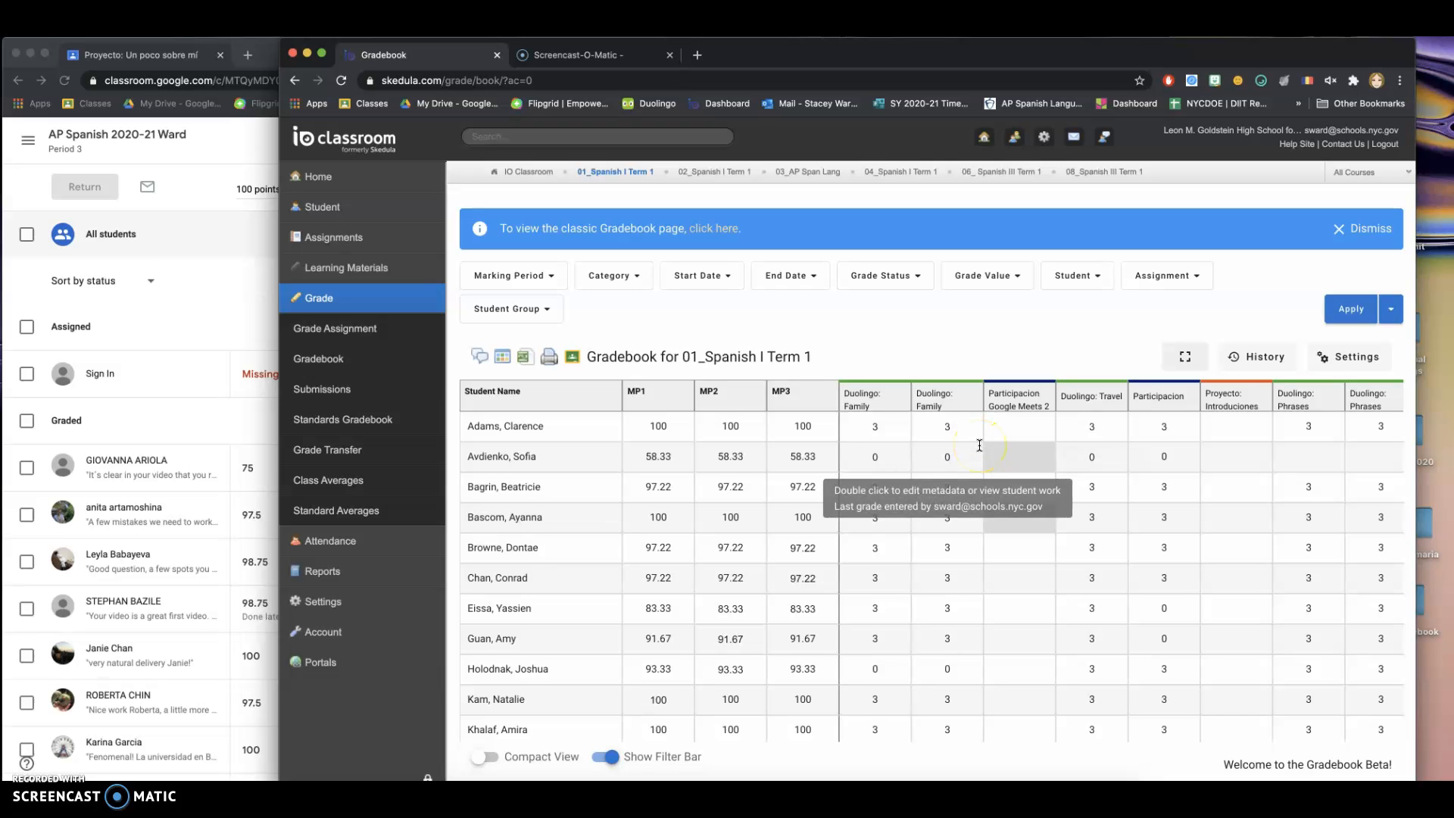